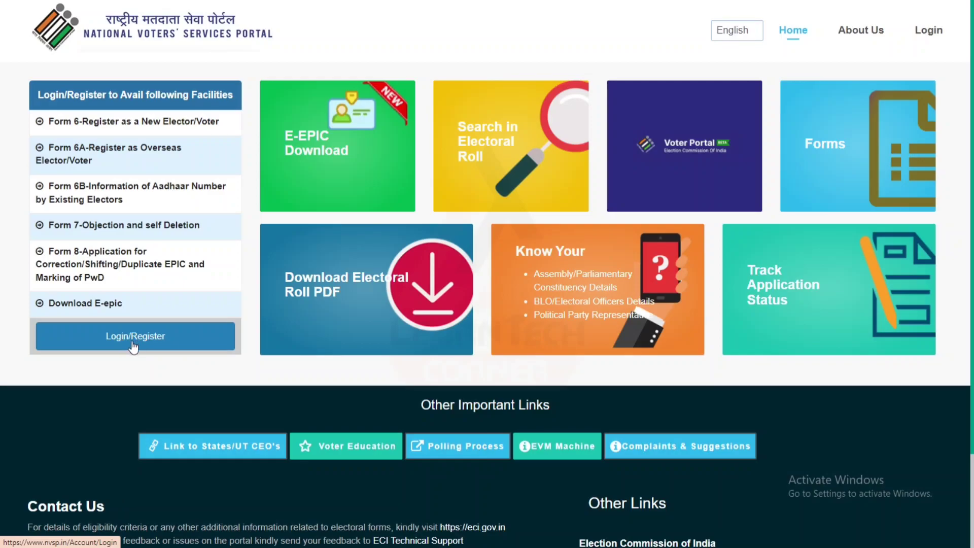
Step: Sign in to the NVSP portal with mobile/email, password and captcha
click(133, 345)
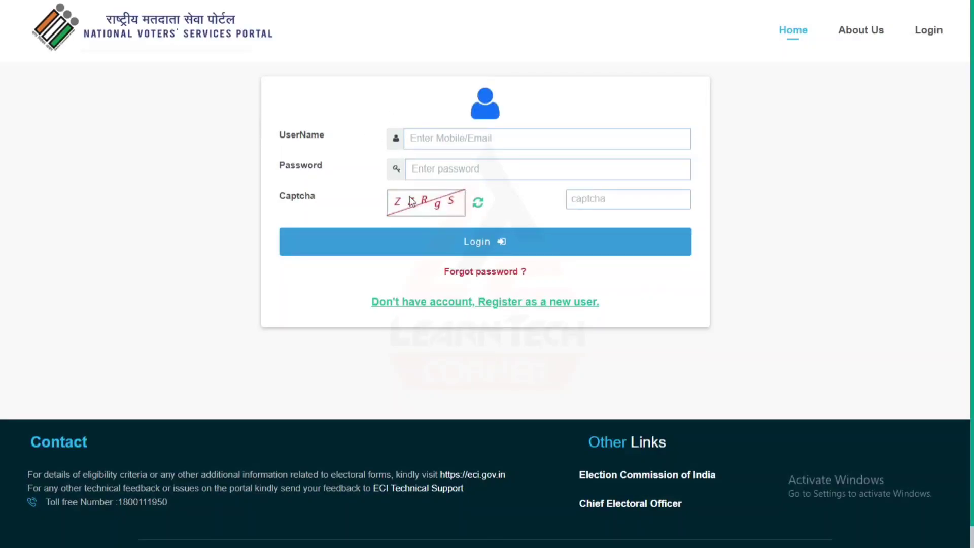
double_click(282, 136)
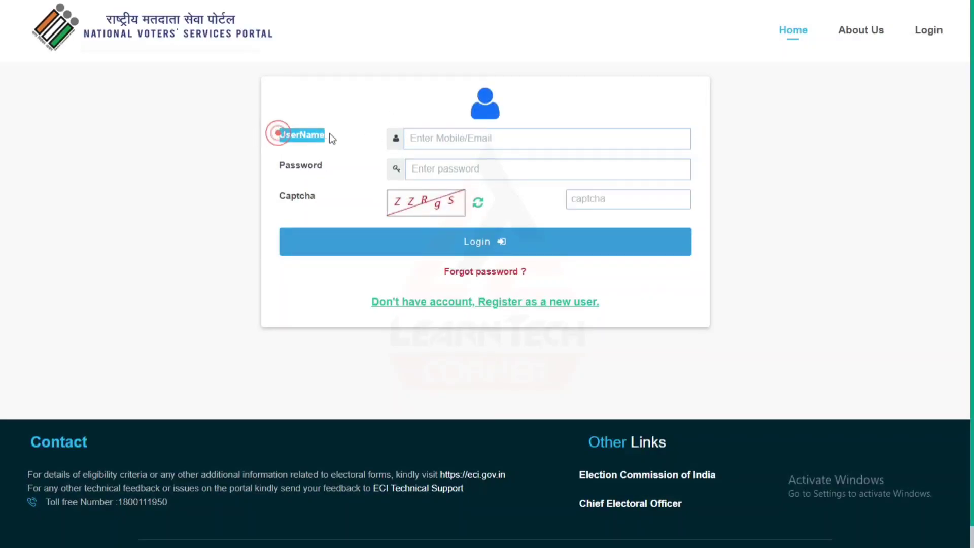
drag(276, 165, 331, 166)
click(330, 166)
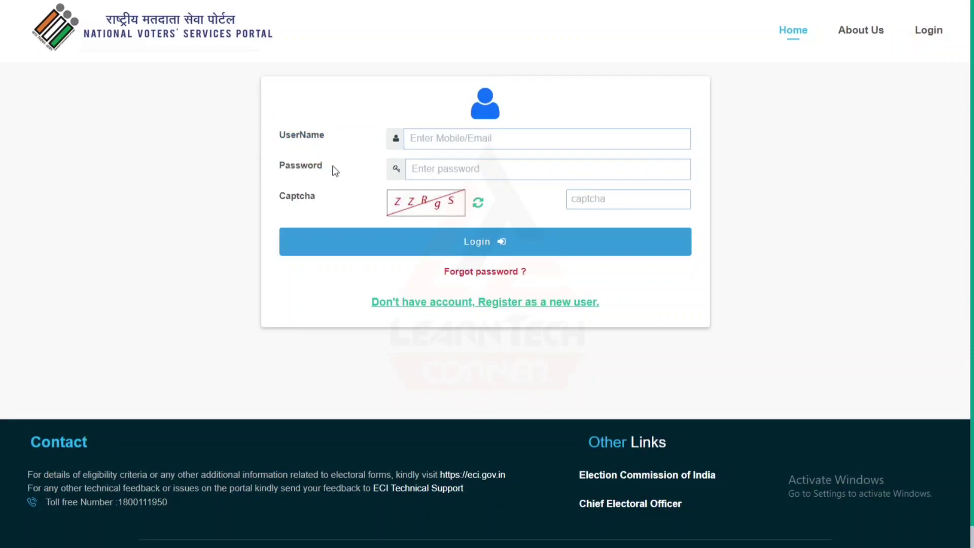
click(284, 196)
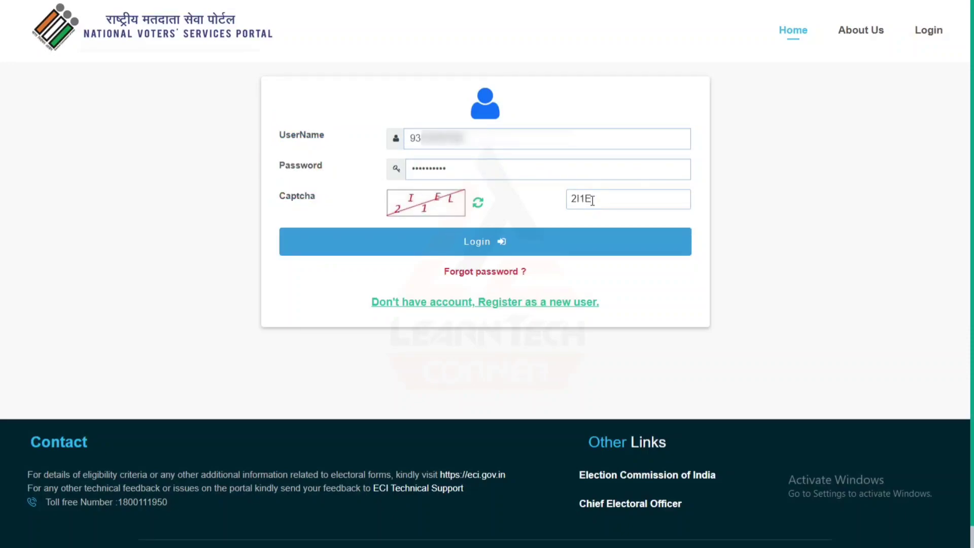
click(560, 240)
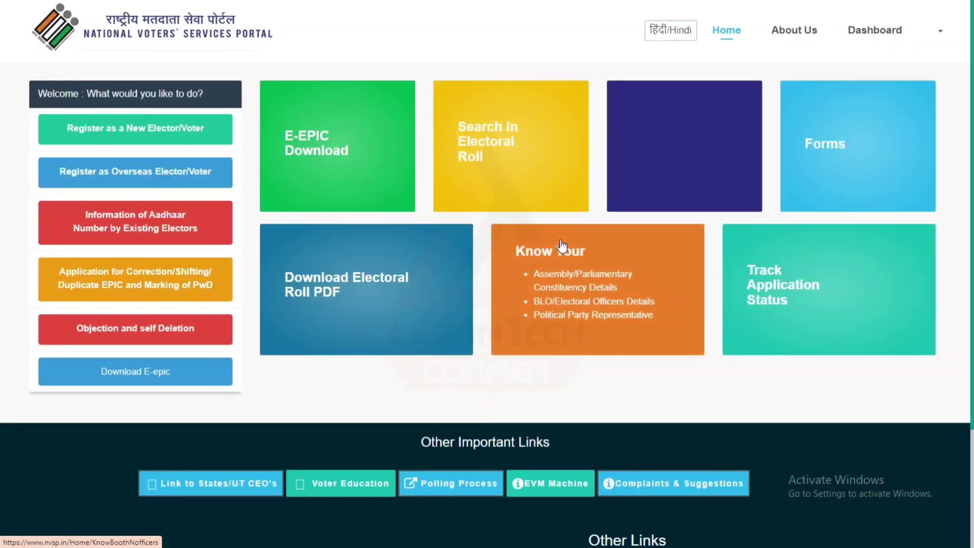
Step: Start a Form 8 correction application with Self chosen as the applicant
click(936, 33)
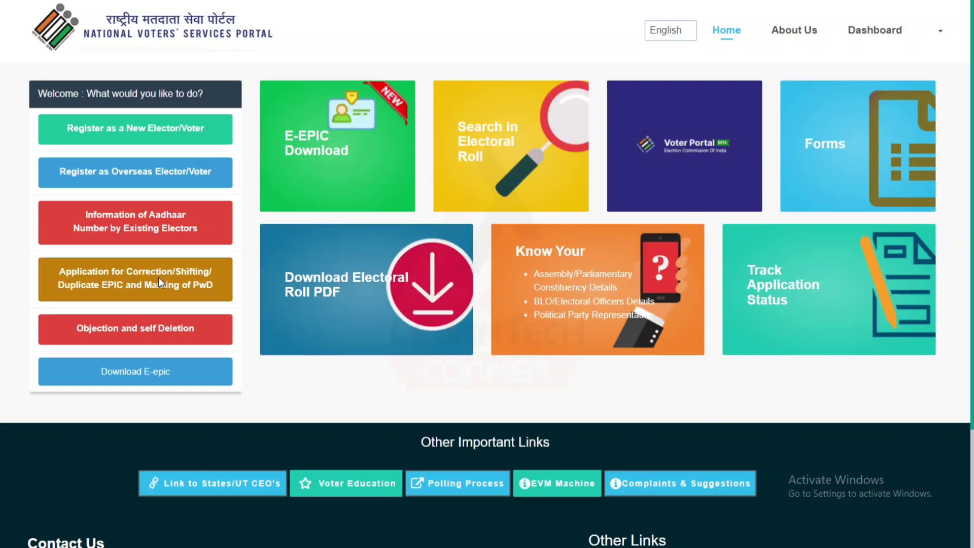
click(90, 292)
click(136, 285)
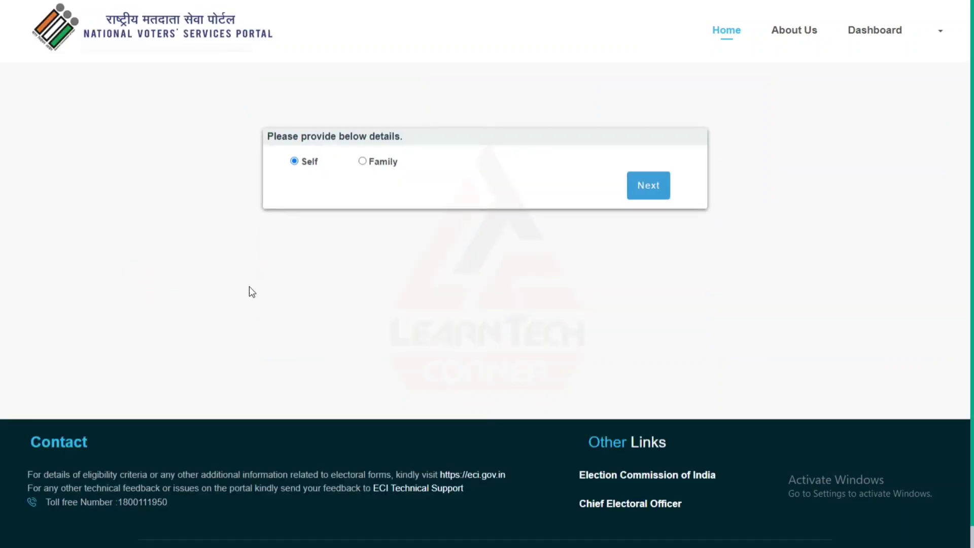
drag(268, 139, 412, 137)
click(411, 135)
click(642, 187)
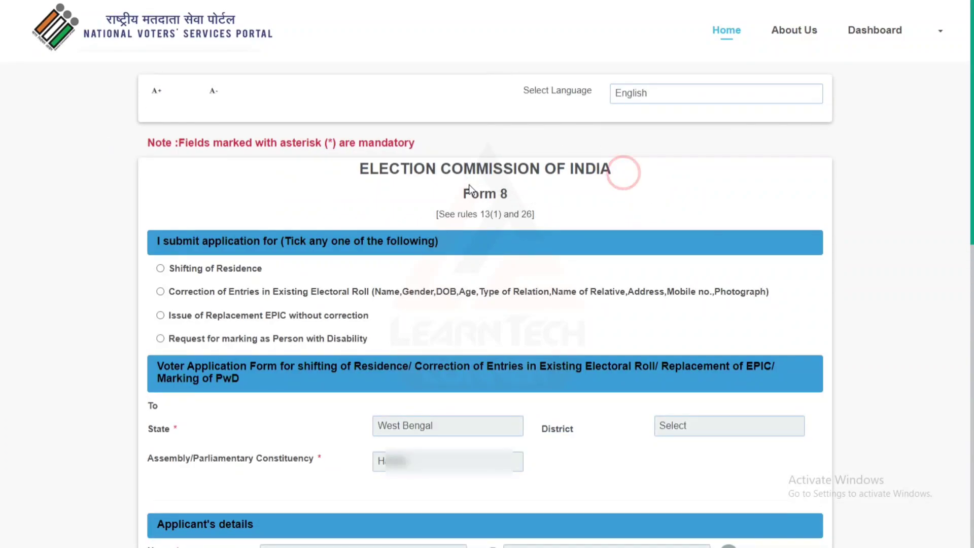
Step: Set the Form 8 application type to 'Correction of Entries in Existing Electoral Roll'
drag(462, 193, 520, 195)
click(520, 196)
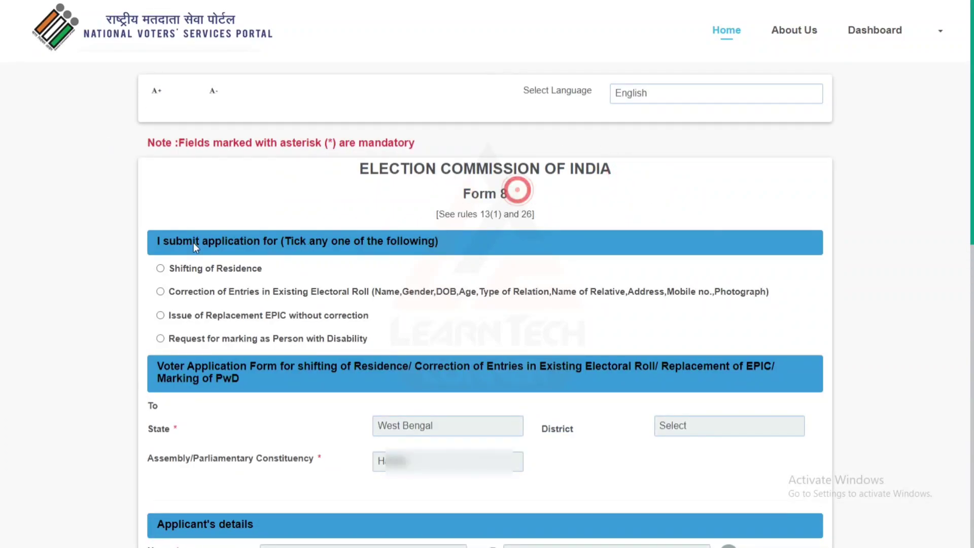
click(151, 230)
drag(152, 237, 446, 240)
click(446, 239)
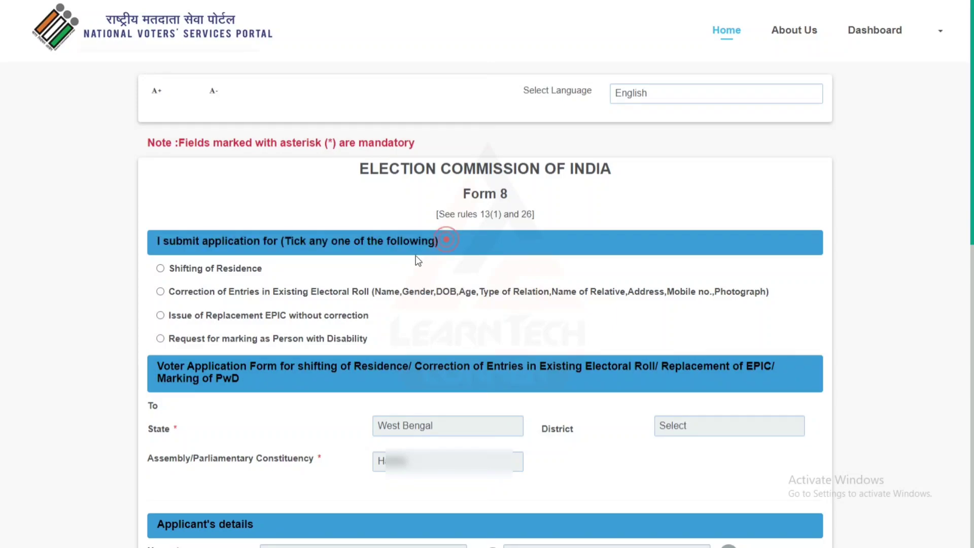
click(319, 272)
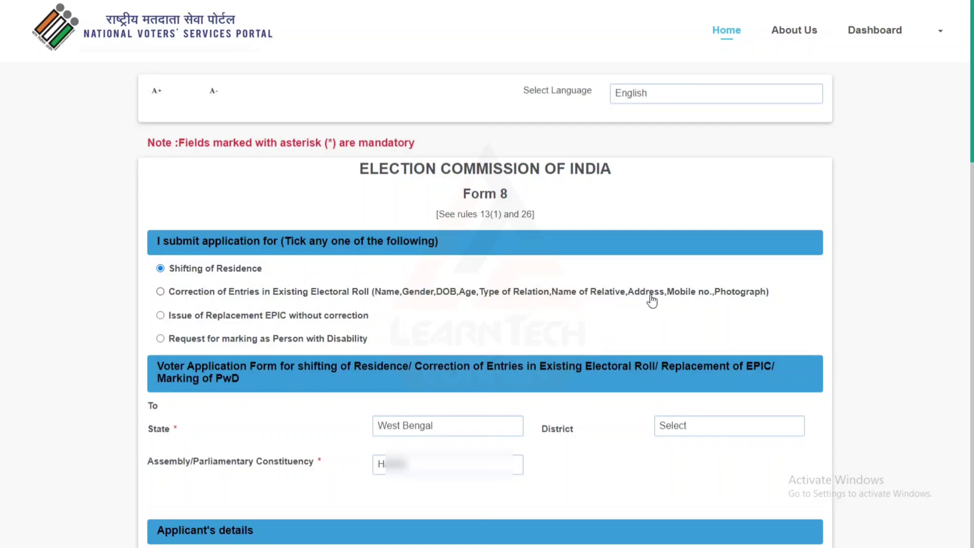
click(160, 292)
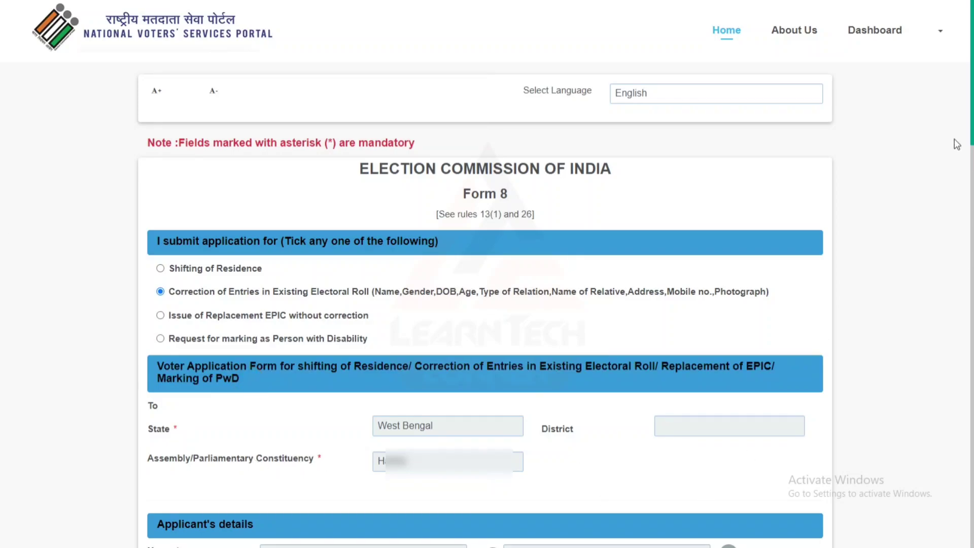
Step: Review the pre-filled name, surname, relative's name and EPIC number in Applicant's details
scroll(2, 142, down, 3)
scroll(1, 162, down, 2)
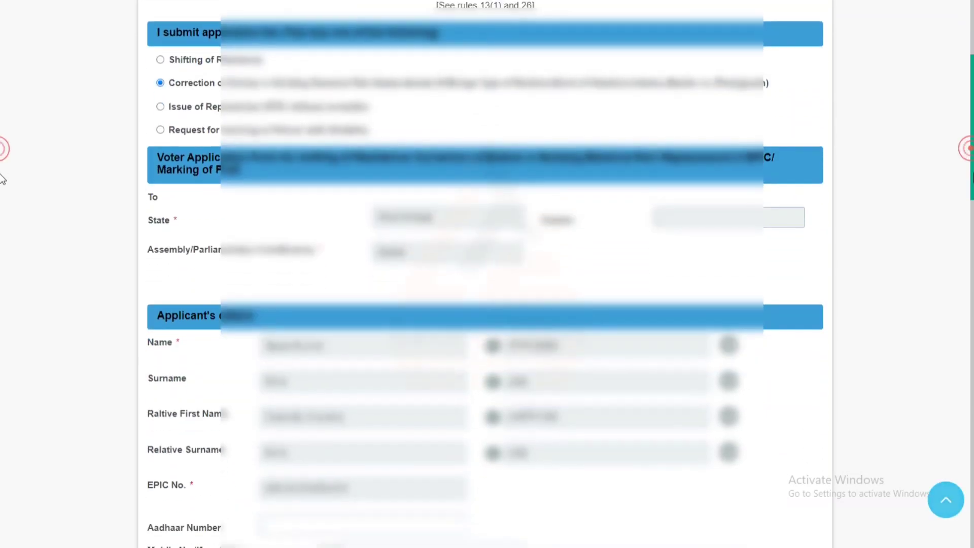
scroll(1, 178, down, 3)
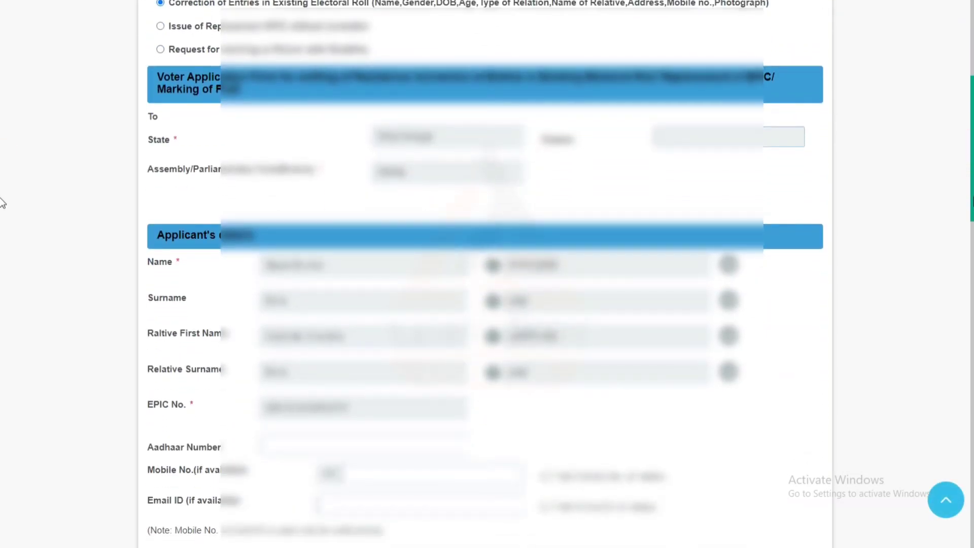
scroll(1, 215, down, 1)
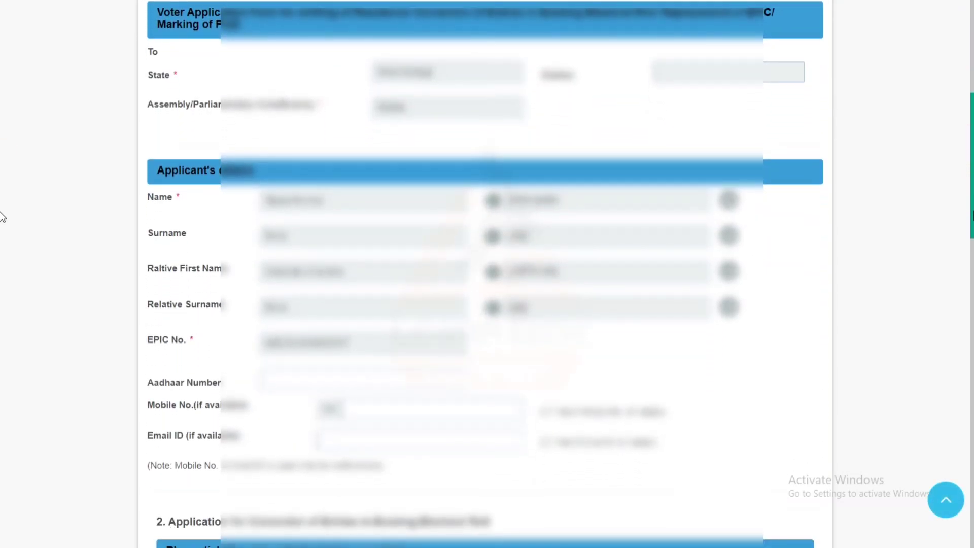
click(162, 167)
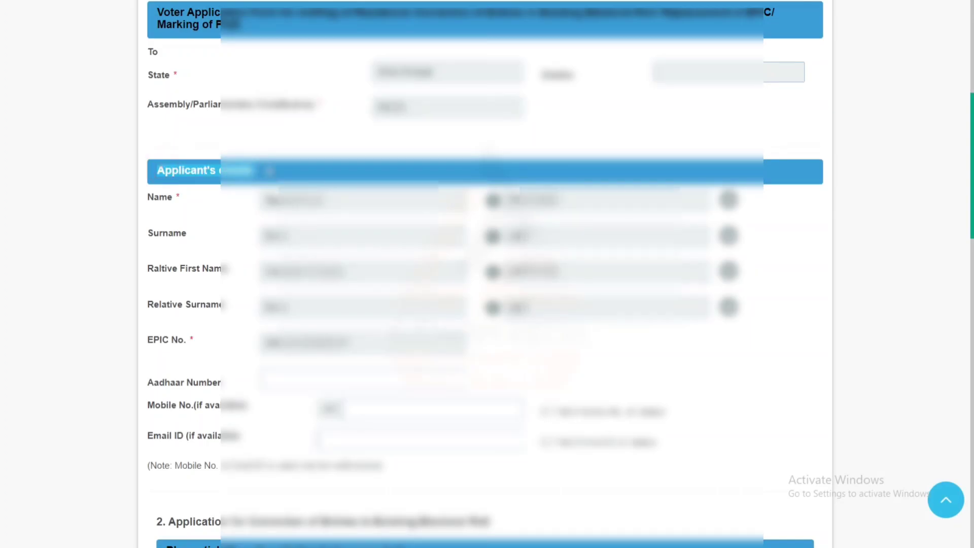
drag(148, 201, 195, 200)
click(200, 198)
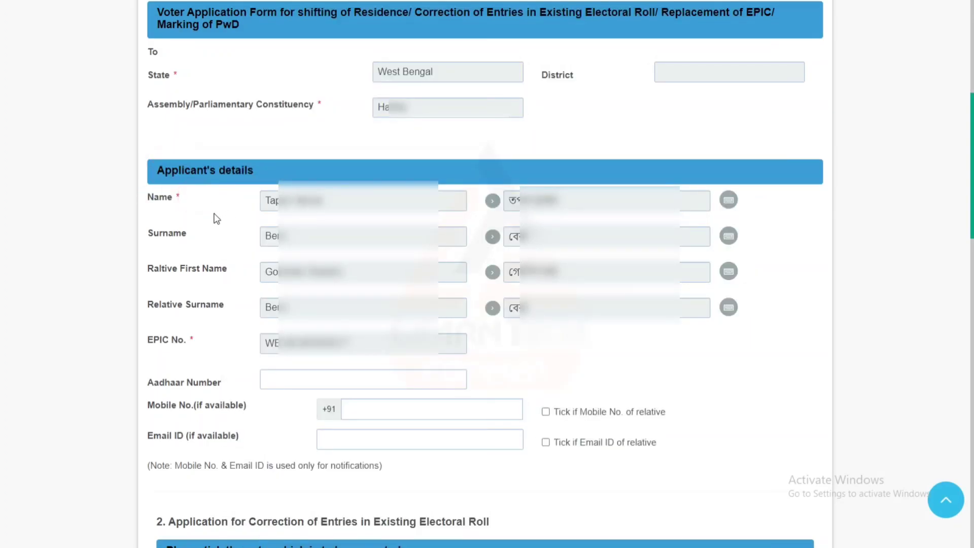
drag(147, 234, 191, 233)
drag(146, 268, 237, 264)
click(234, 263)
triple_click(144, 340)
click(211, 343)
double_click(365, 341)
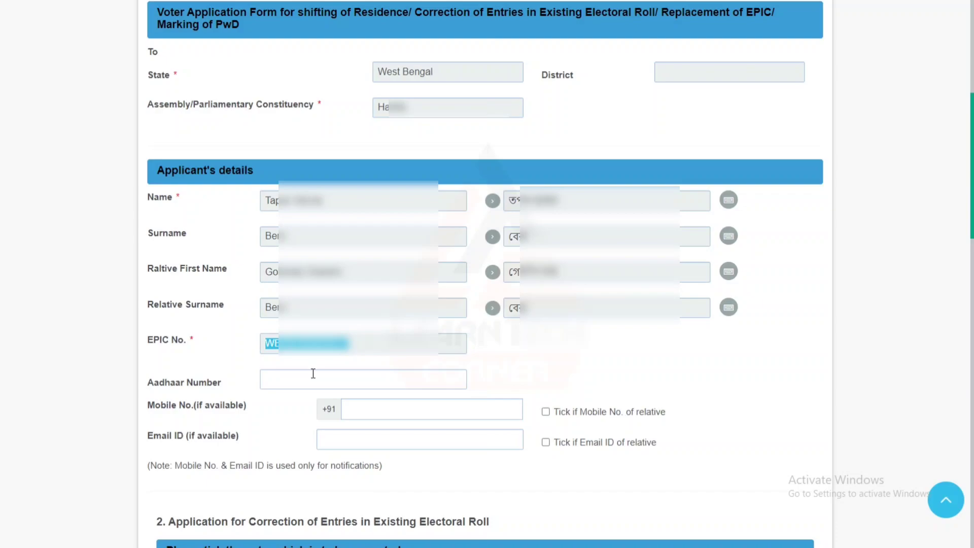
click(495, 350)
Step: Enter the applicant's Aadhaar number, mobile number and e-mail address
drag(149, 383, 228, 388)
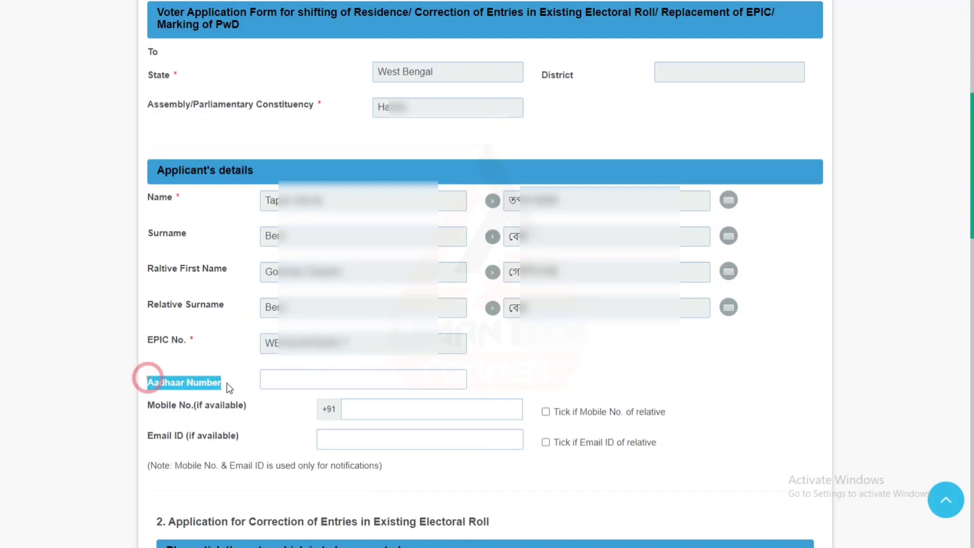
click(227, 384)
click(310, 383)
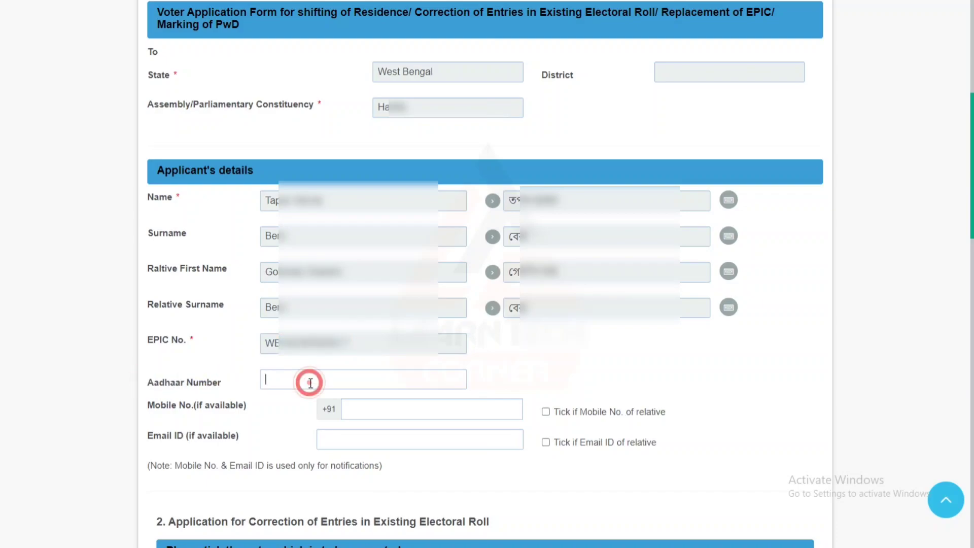
click(509, 374)
drag(148, 404, 263, 408)
click(262, 406)
click(376, 413)
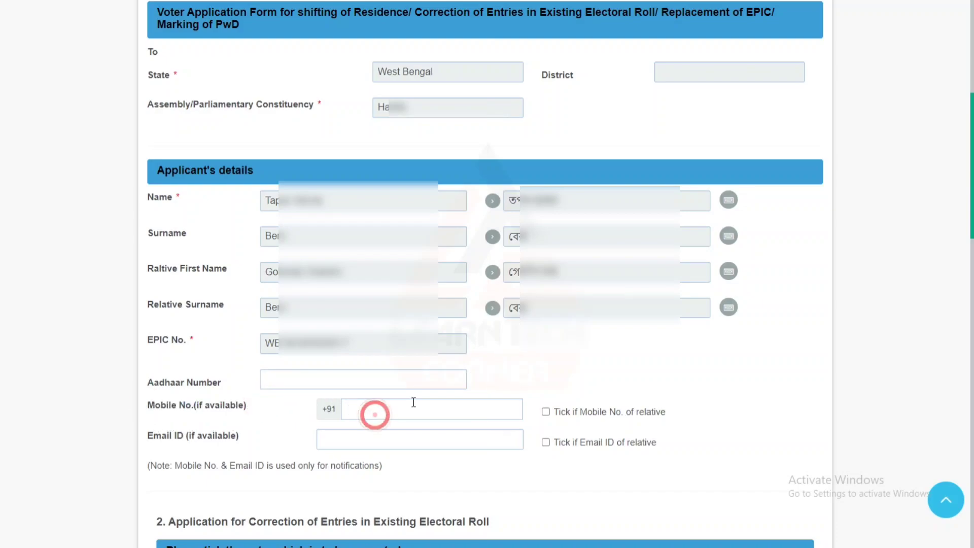
click(509, 381)
drag(143, 437, 265, 440)
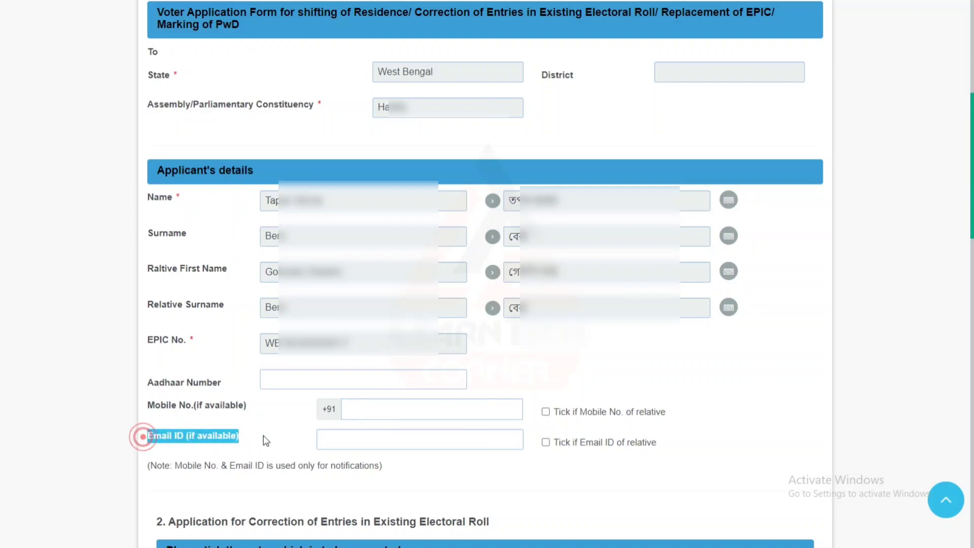
click(290, 435)
click(390, 449)
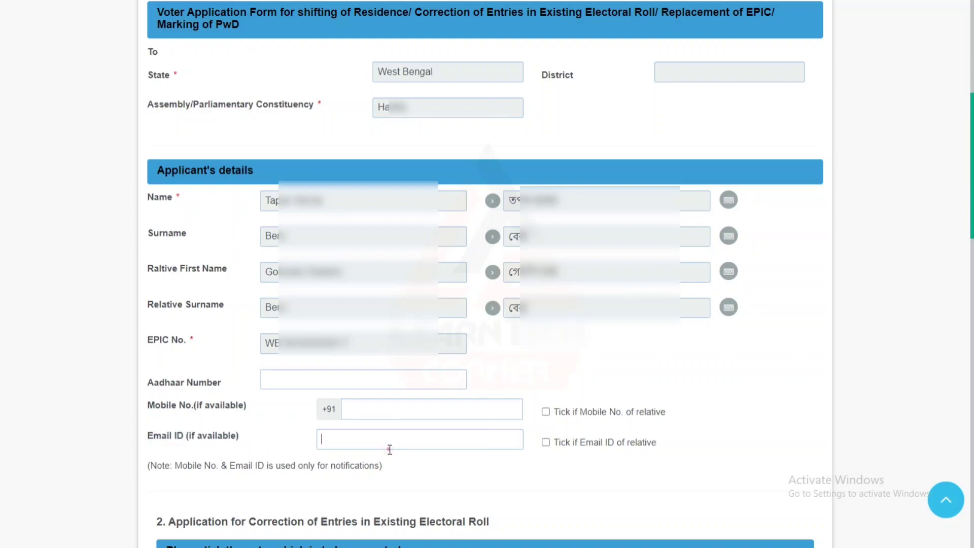
click(402, 463)
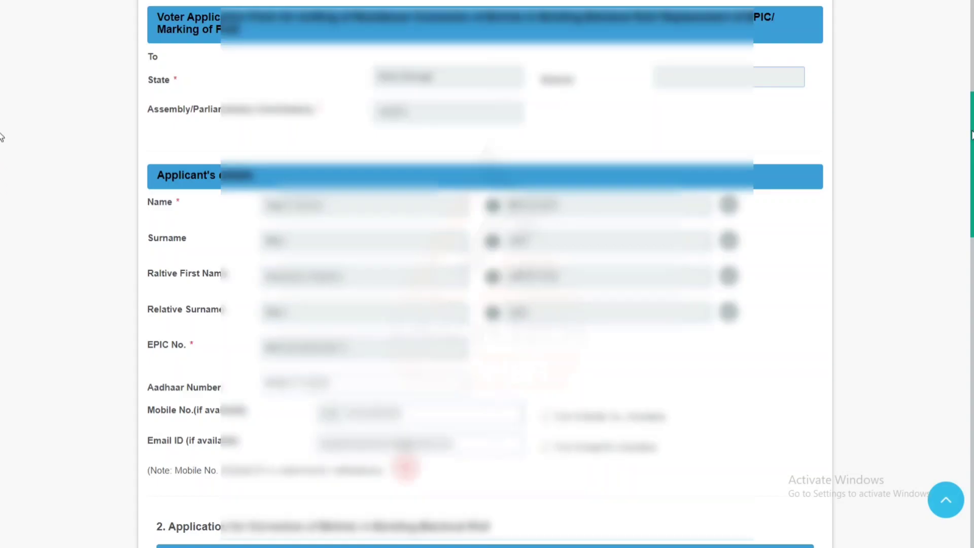
Step: Tick Date of Birth/Age and My Photograph as the entries to correct
scroll(3, 165, down, 1)
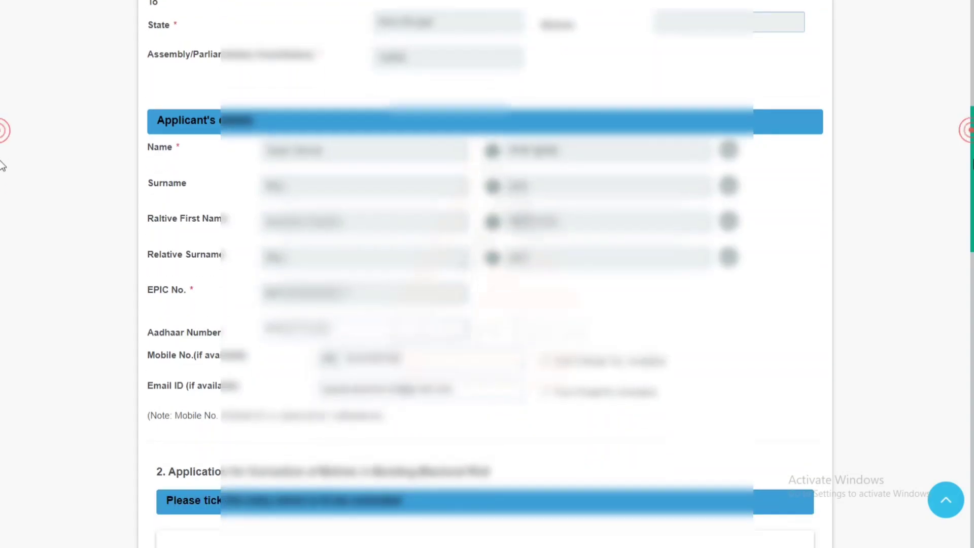
scroll(3, 165, down, 6)
scroll(2, 230, down, 3)
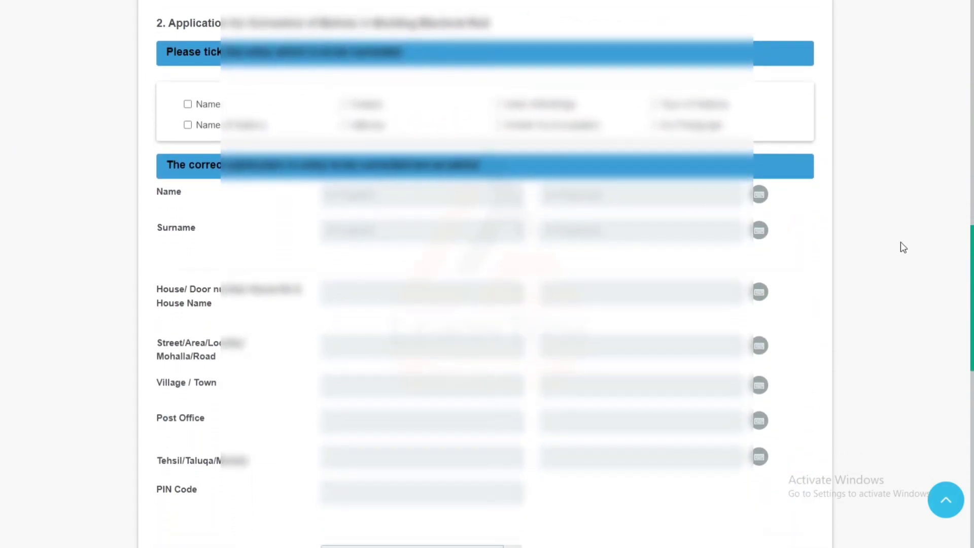
drag(169, 23, 491, 22)
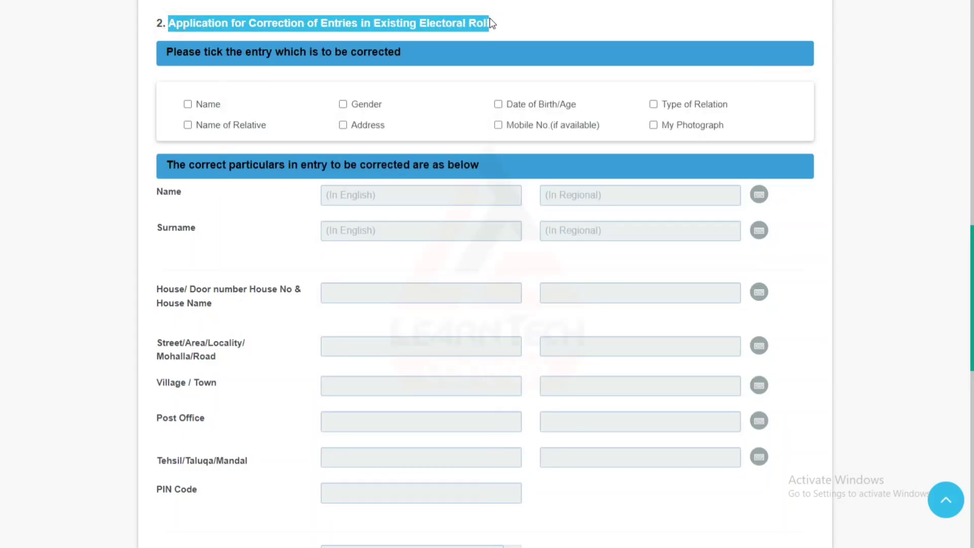
click(491, 23)
drag(161, 51, 406, 55)
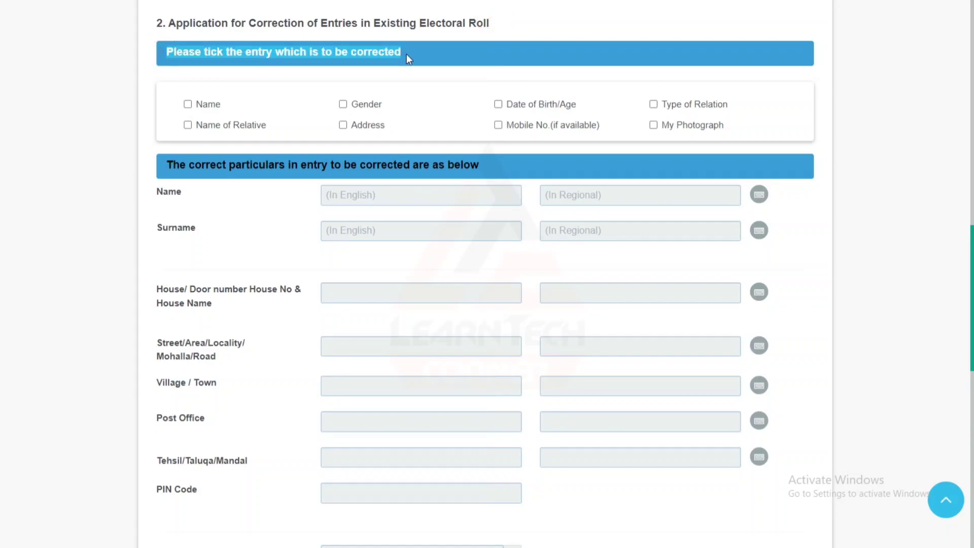
click(407, 57)
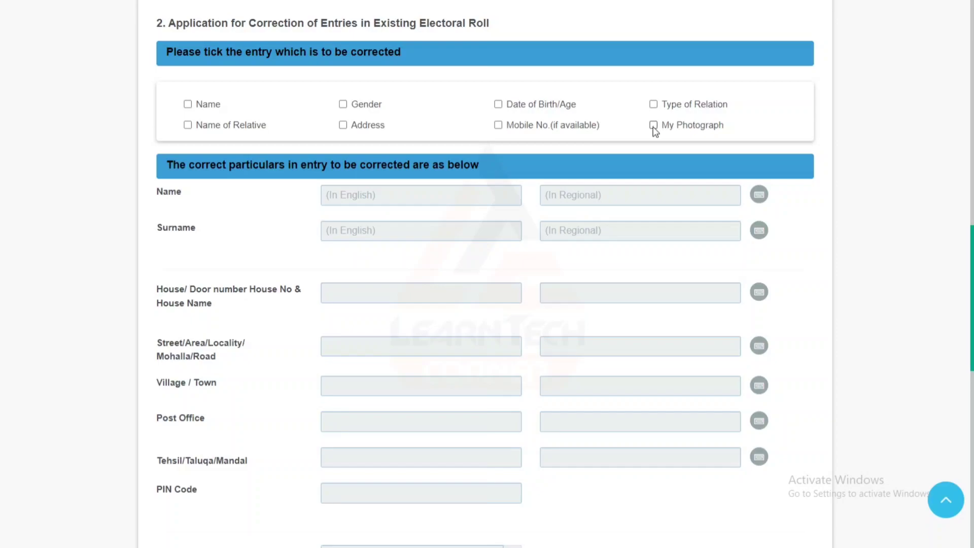
click(499, 104)
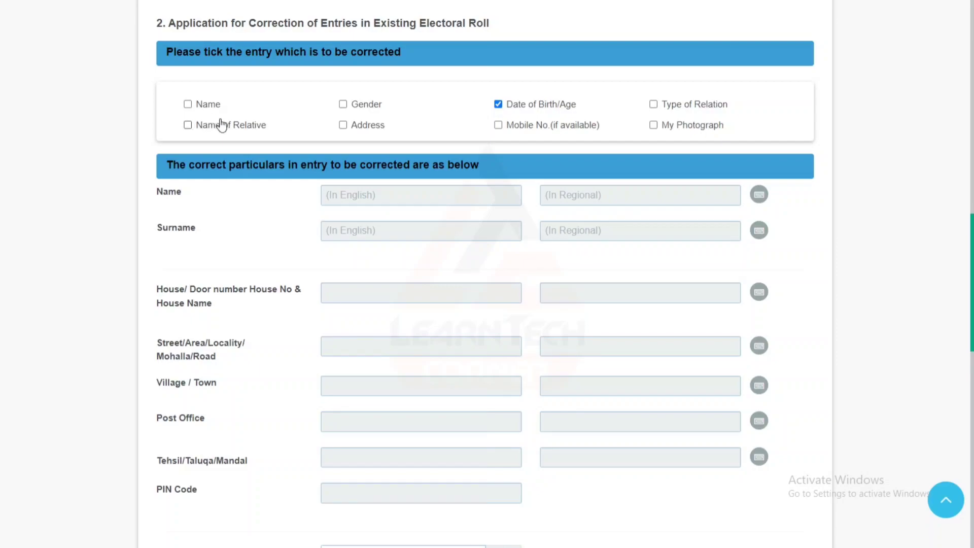
click(653, 125)
scroll(2, 258, down, 5)
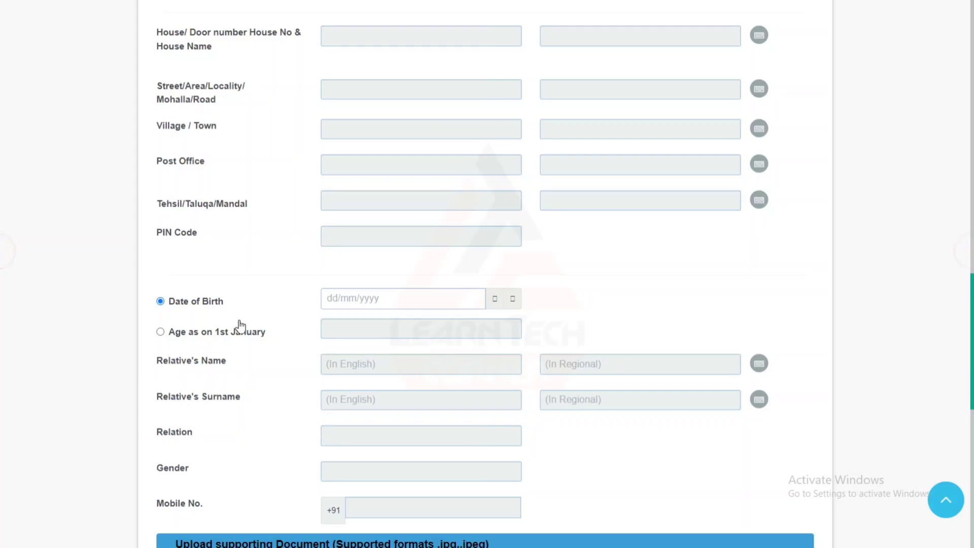
drag(226, 301, 170, 306)
click(262, 285)
click(333, 301)
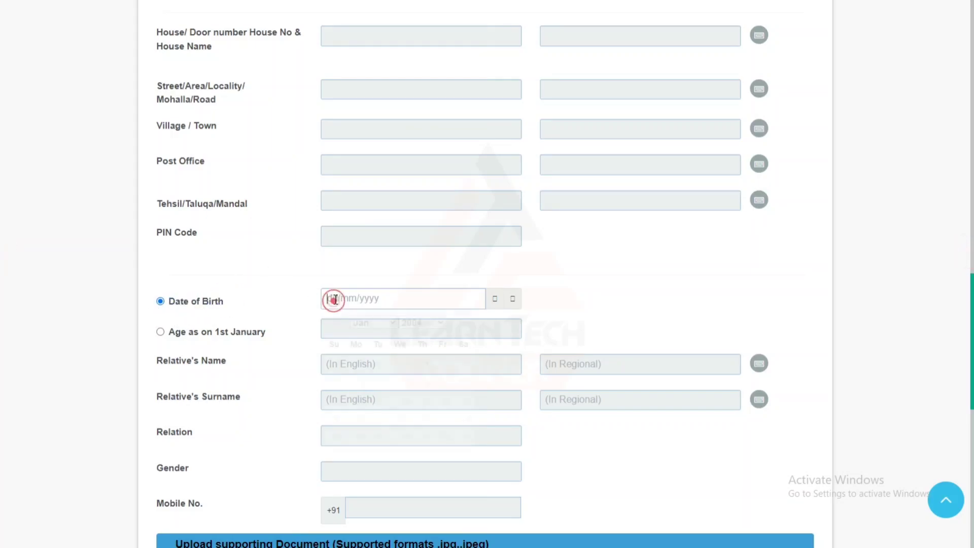
click(439, 322)
scroll(427, 147, up, 10)
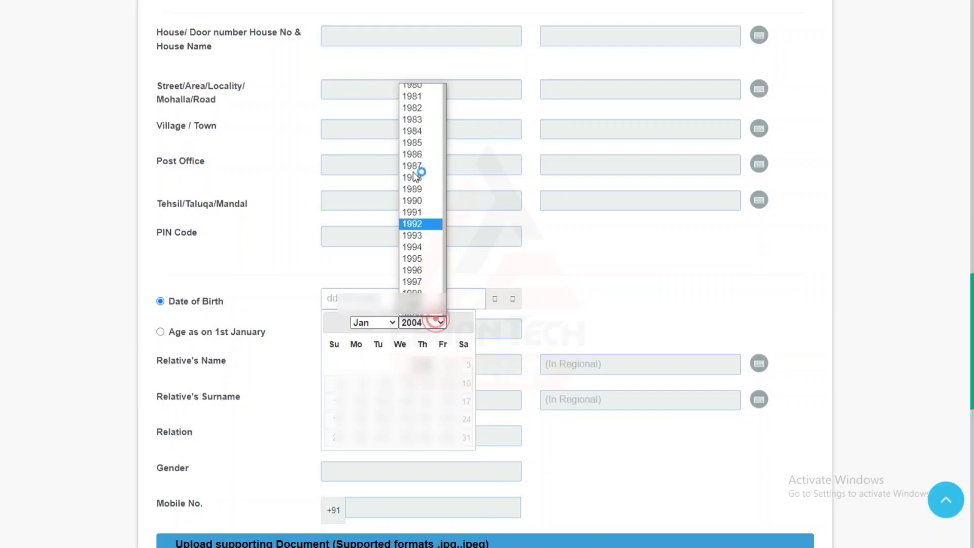
scroll(415, 175, up, 1)
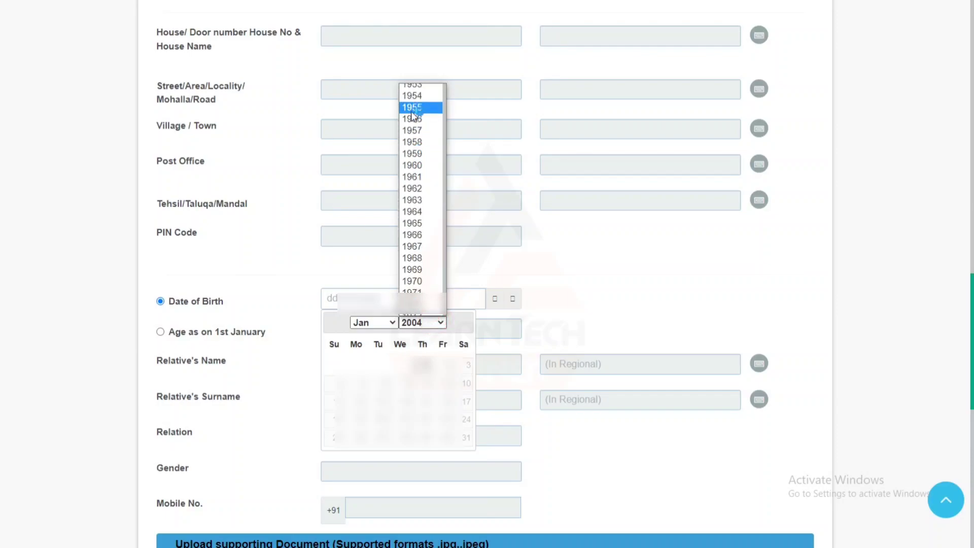
click(417, 165)
click(391, 325)
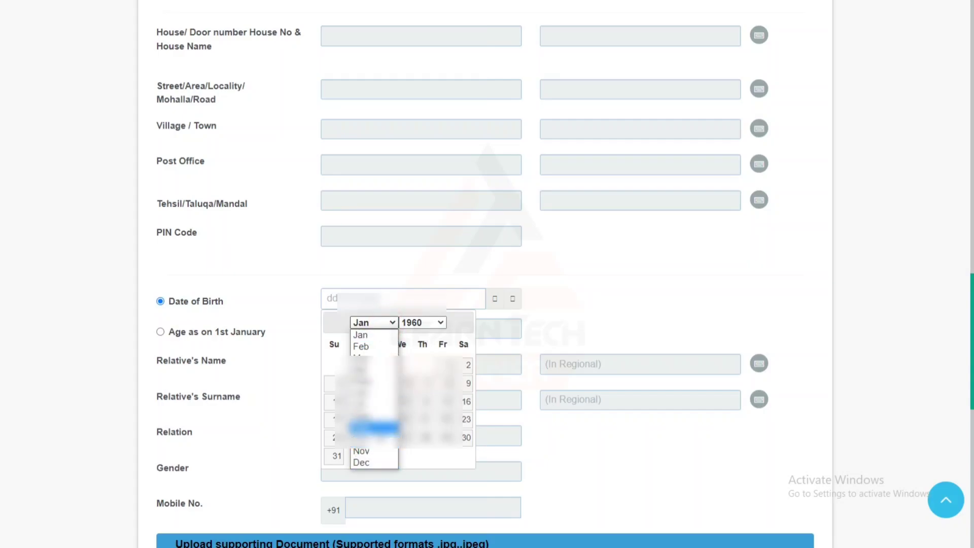
click(374, 428)
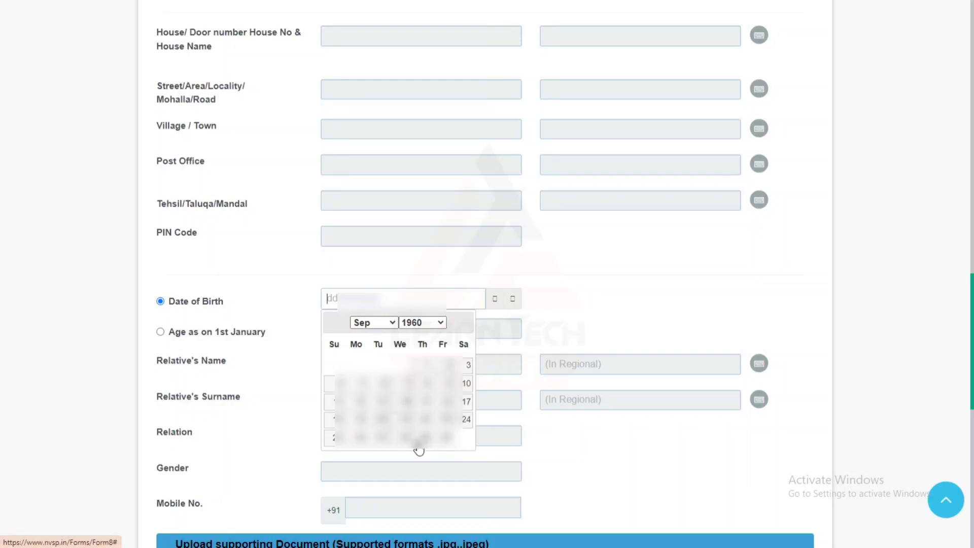
click(400, 438)
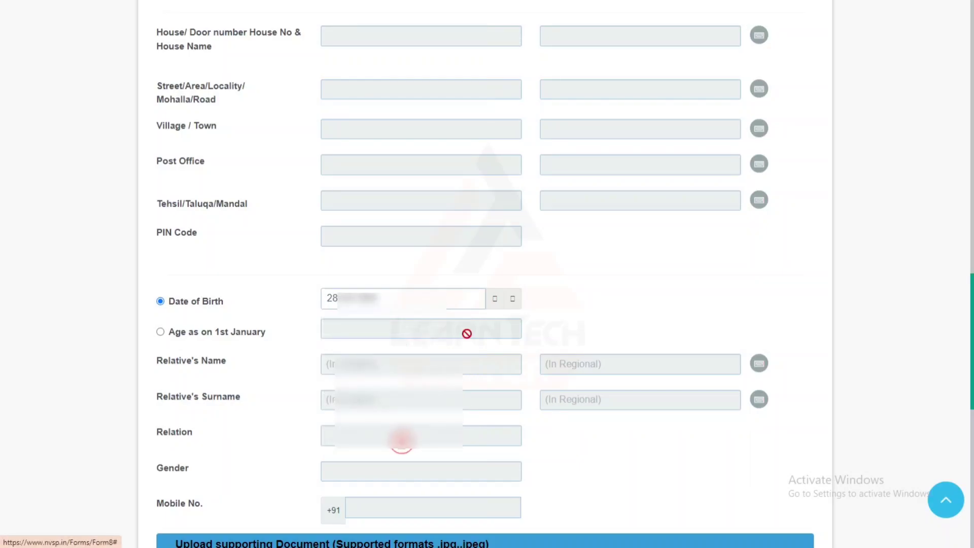
click(574, 298)
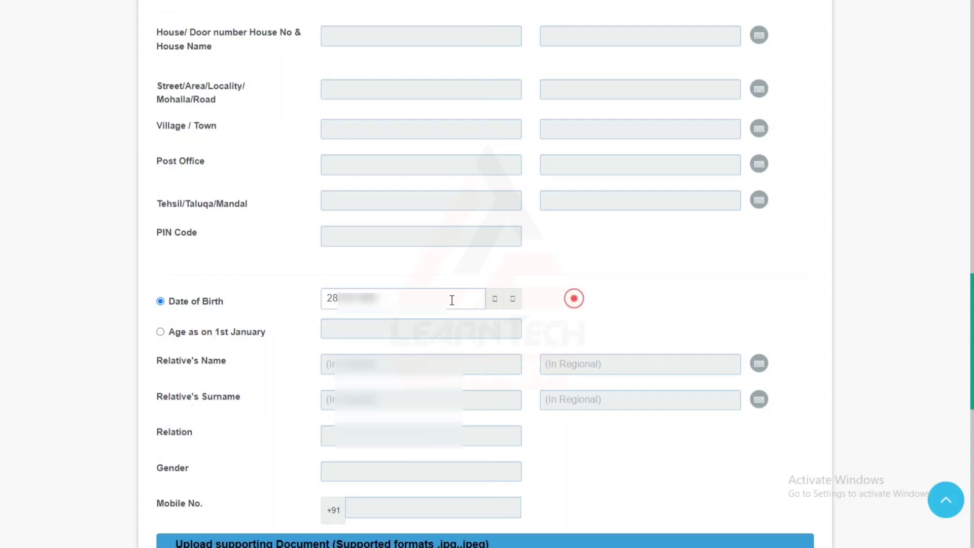
click(573, 298)
drag(971, 350, 972, 431)
drag(3, 431, 3, 445)
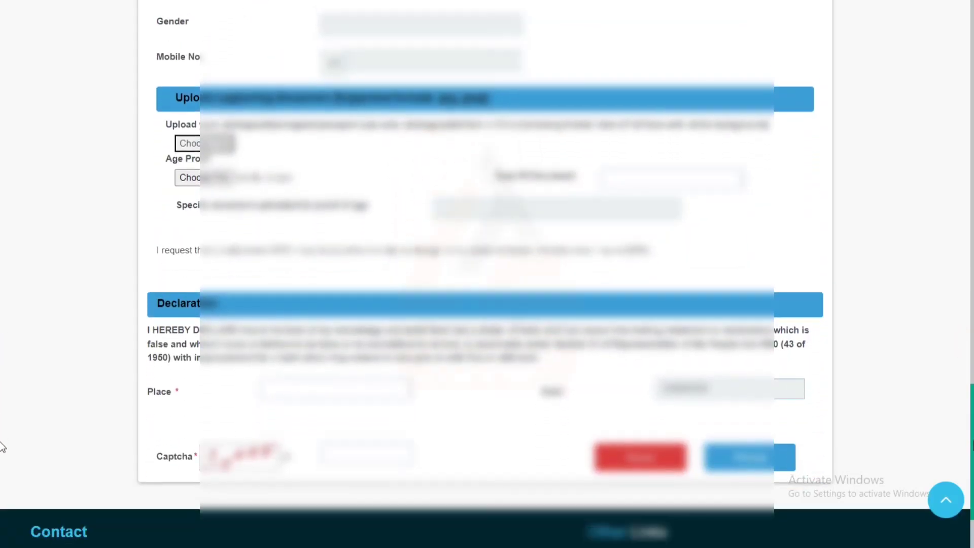
Step: Open the Photo Editing Tool from the photograph's Choose File under Upload supporting Document
drag(175, 88, 233, 107)
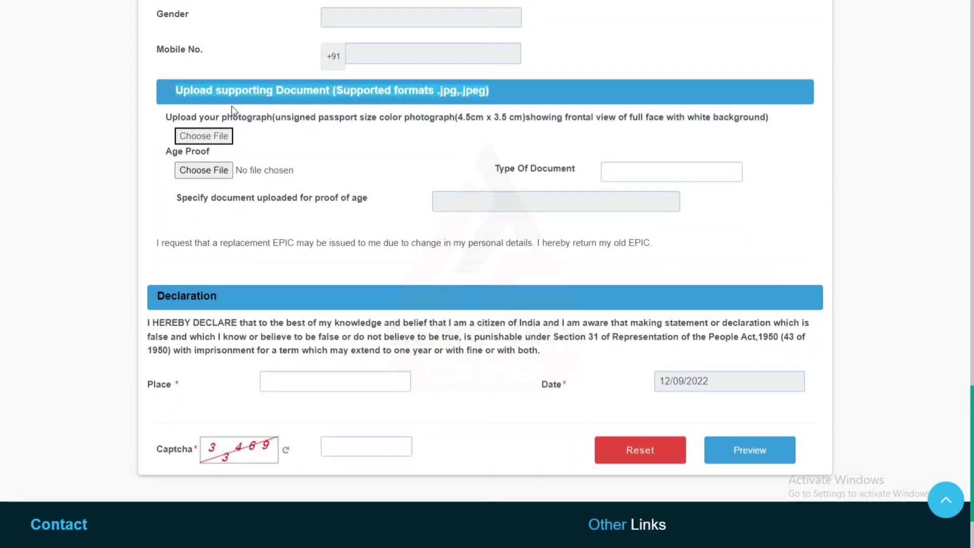
click(291, 124)
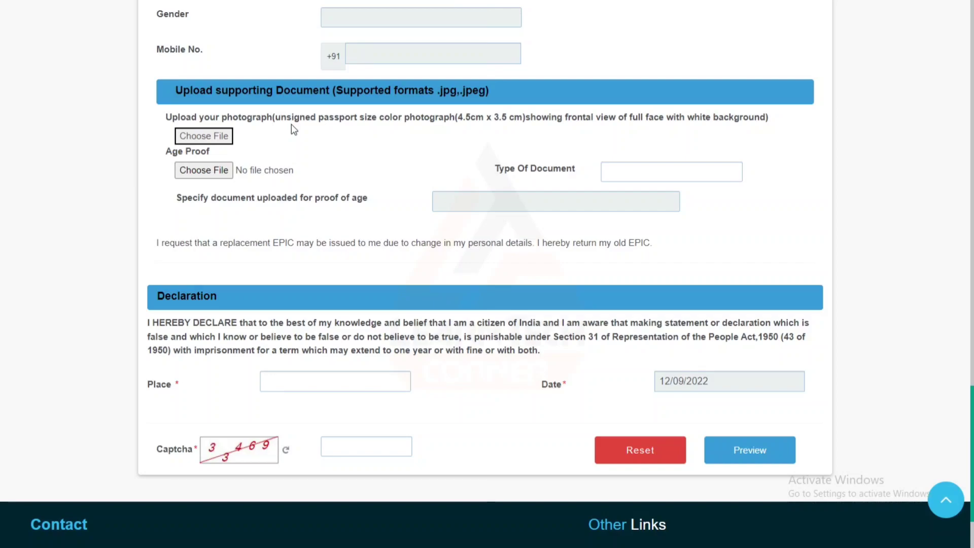
drag(174, 93, 434, 89)
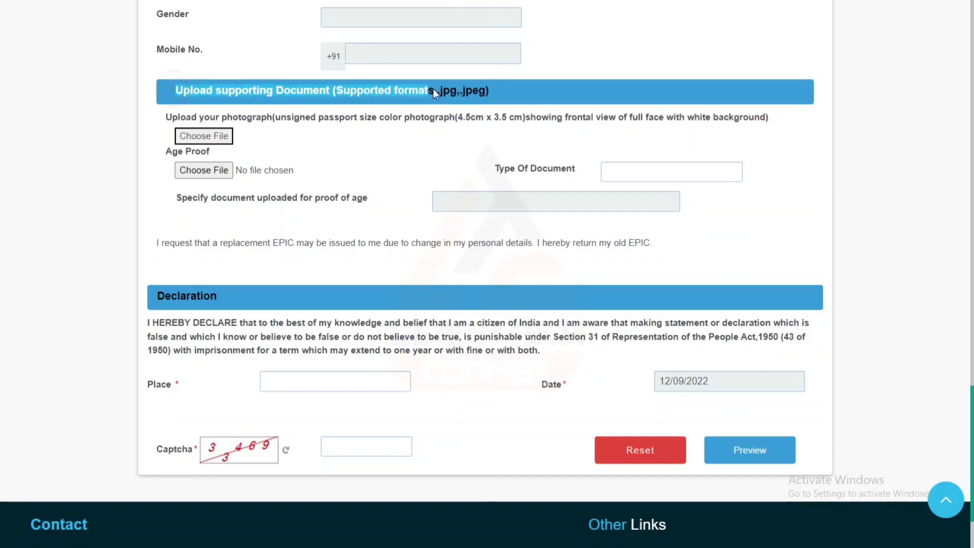
click(504, 89)
drag(163, 118, 731, 133)
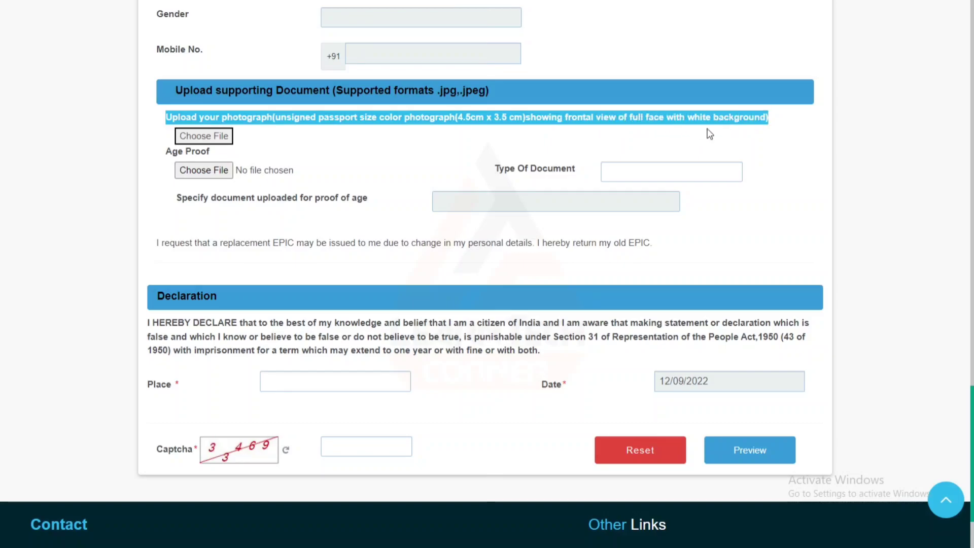
click(208, 141)
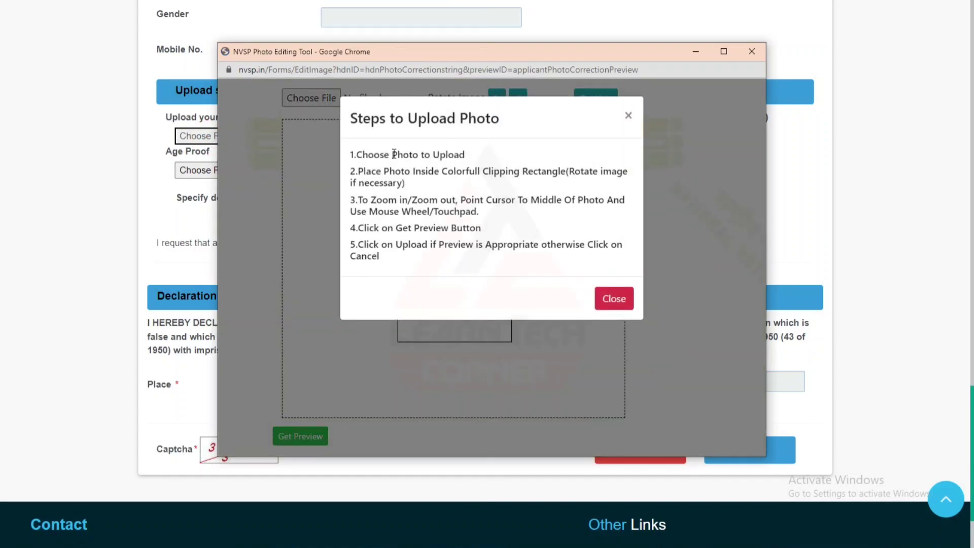
Step: Dismiss the upload steps and load the passport photo file into the editor
triple_click(355, 119)
click(512, 125)
click(622, 300)
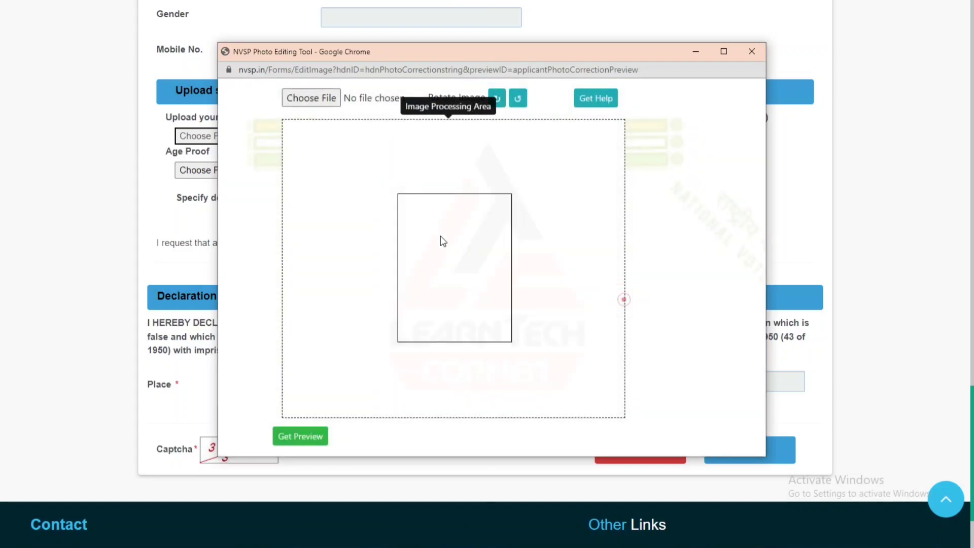
click(316, 103)
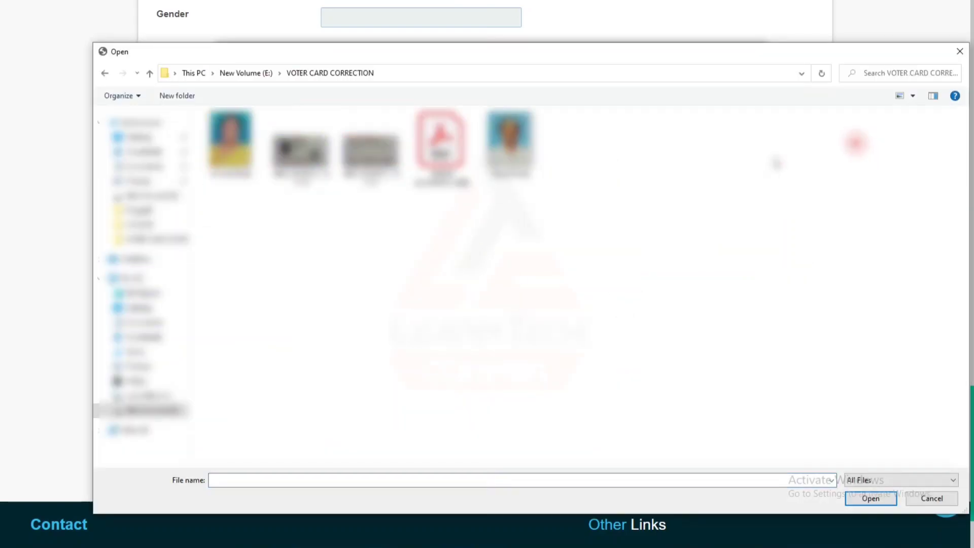
click(855, 143)
click(510, 145)
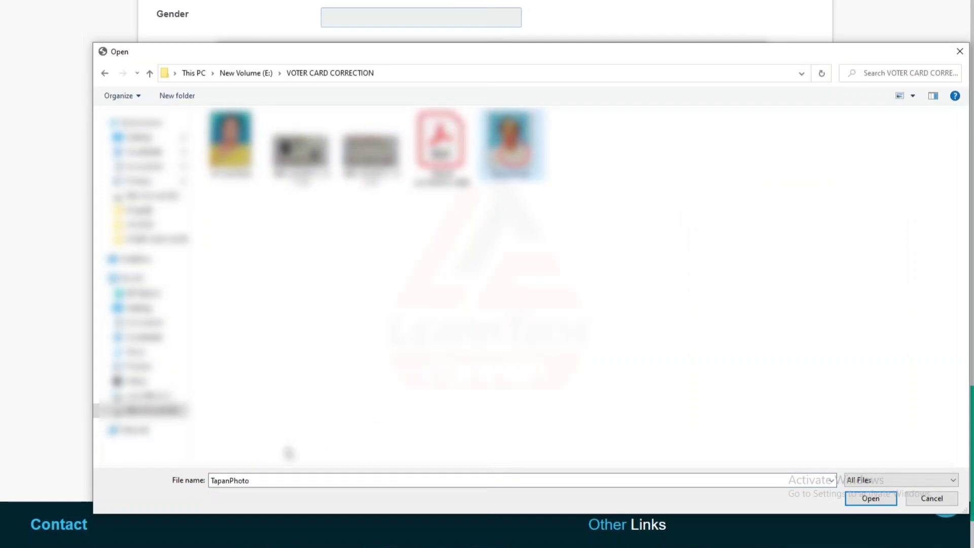
click(871, 499)
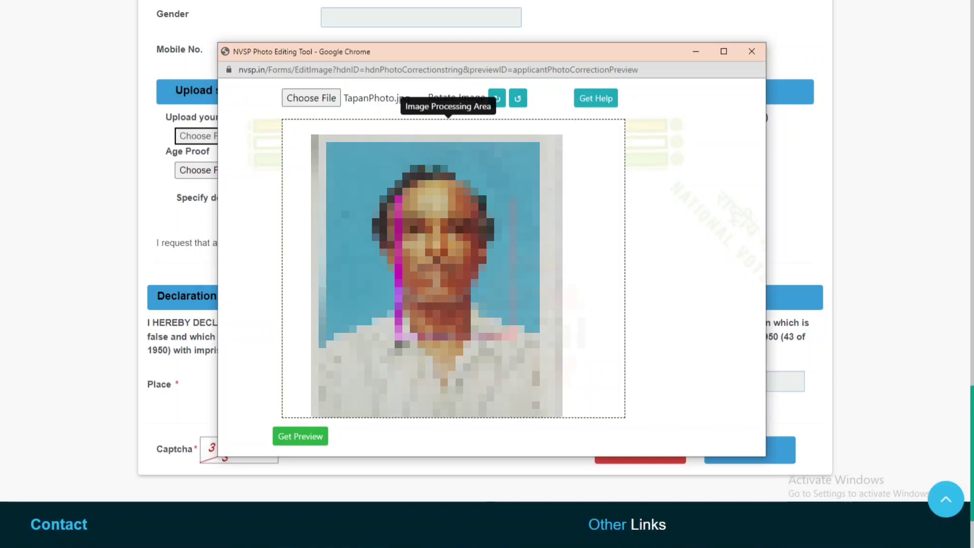
Step: Fit the photo in the clipping rectangle, preview it, and save it to the form
scroll(459, 276, down, 5)
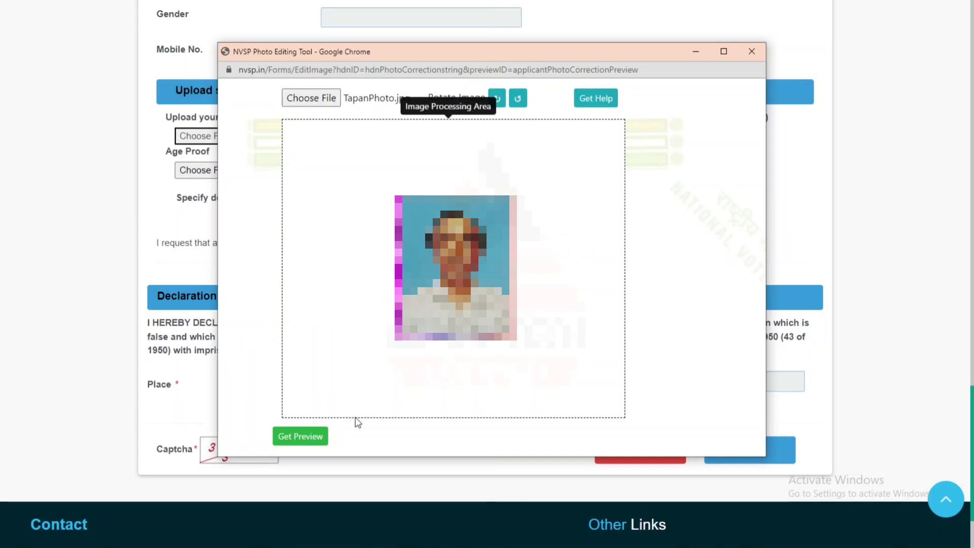
click(303, 437)
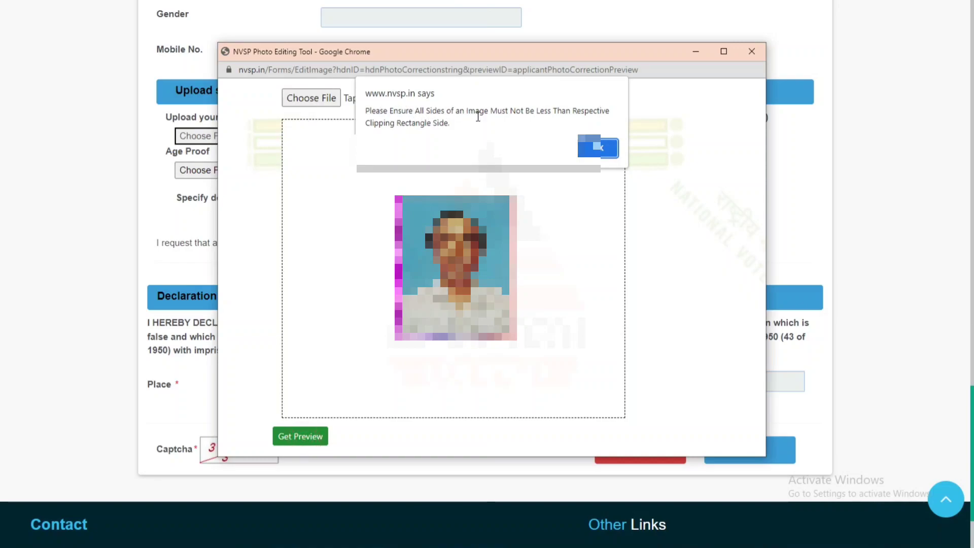
key(Return)
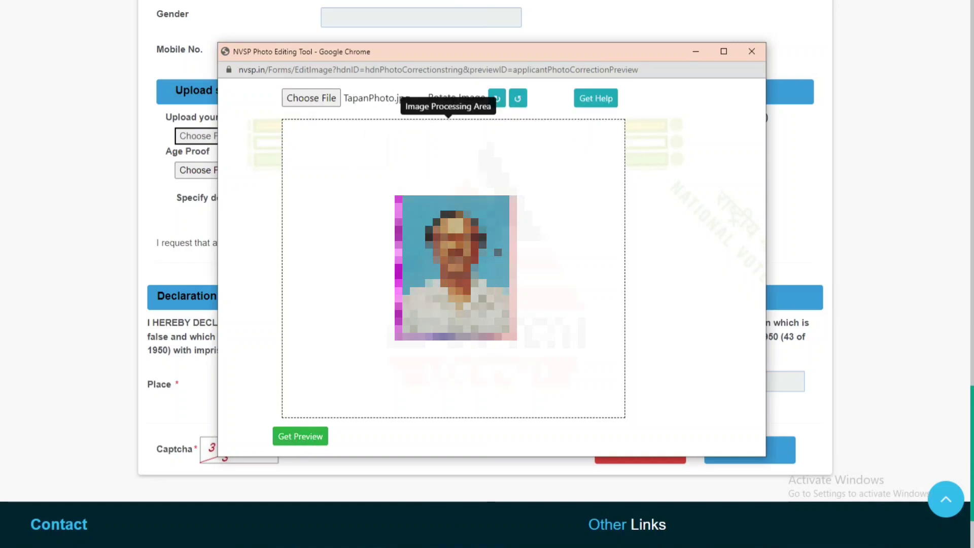
drag(494, 254, 490, 260)
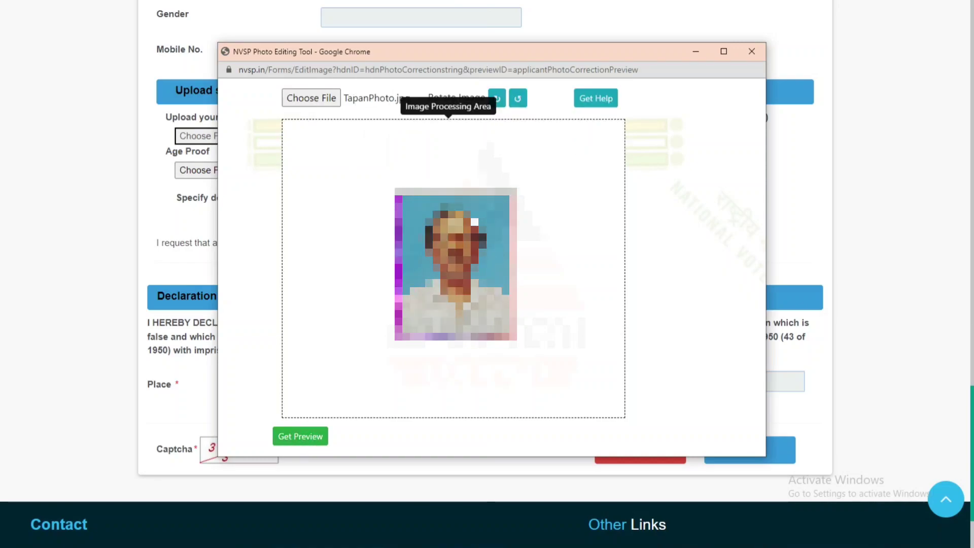
click(295, 440)
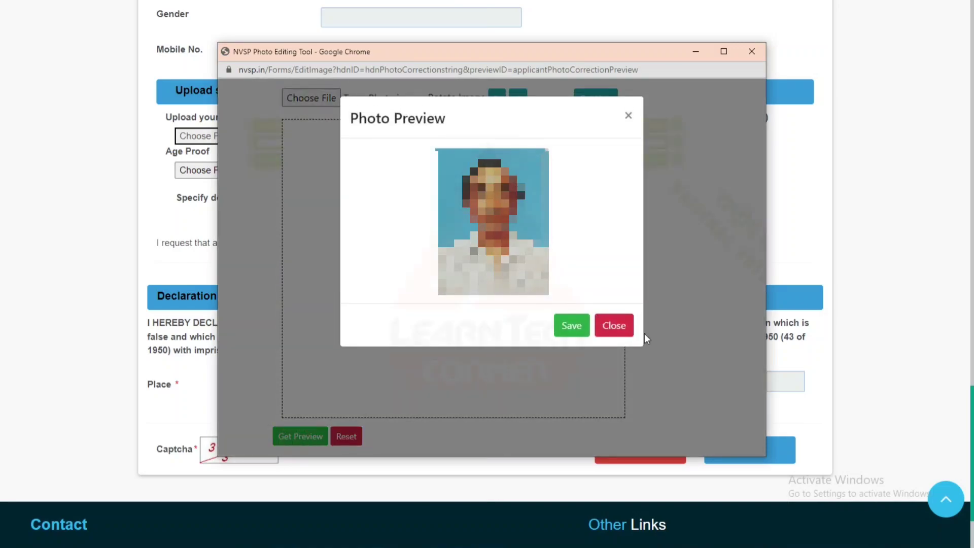
click(572, 326)
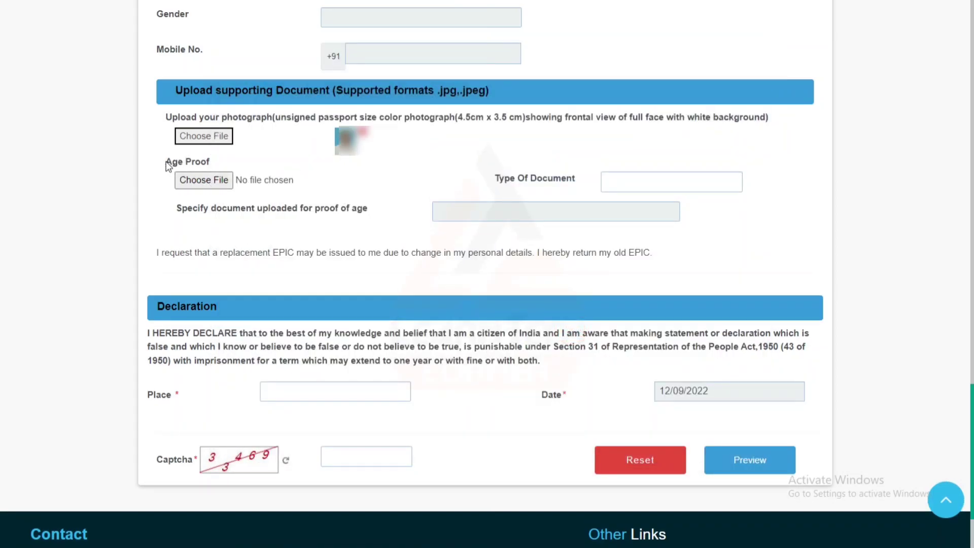
Step: Set the Age Proof Type Of Document to Aadhaar Card
drag(167, 163, 215, 160)
click(215, 160)
drag(492, 178, 575, 178)
click(588, 176)
click(634, 182)
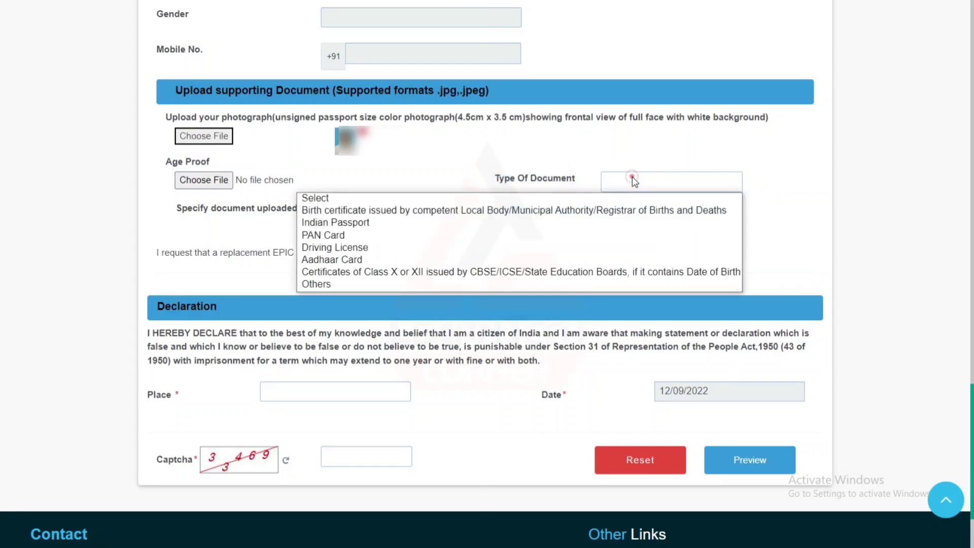
click(535, 260)
Step: Attach Aadhaar Card Pic.jpg as the age proof file
click(197, 179)
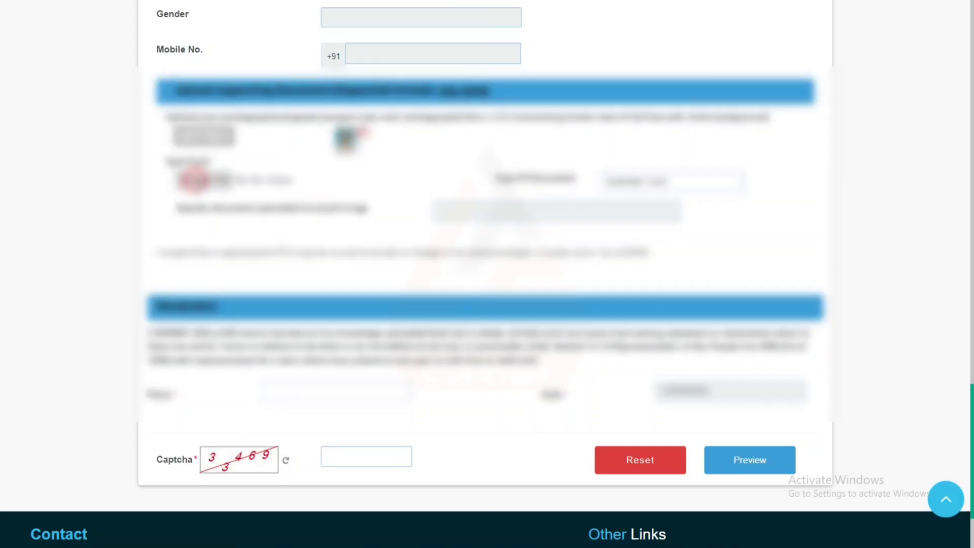
click(142, 101)
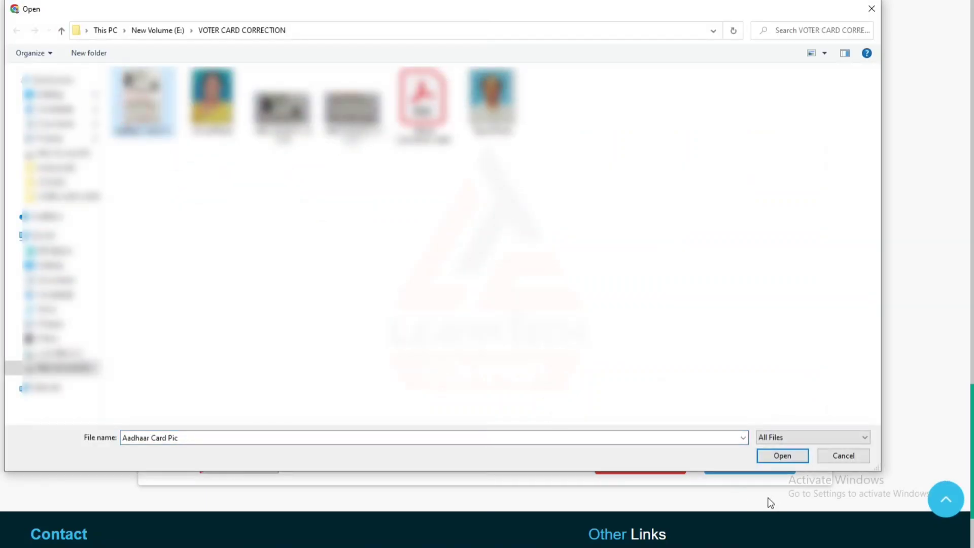
click(782, 456)
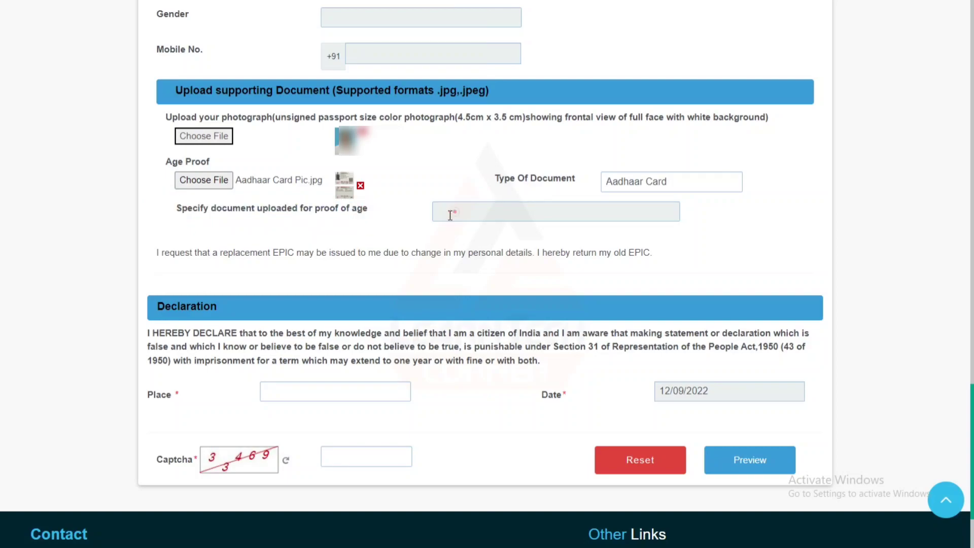
click(367, 230)
drag(154, 252, 655, 263)
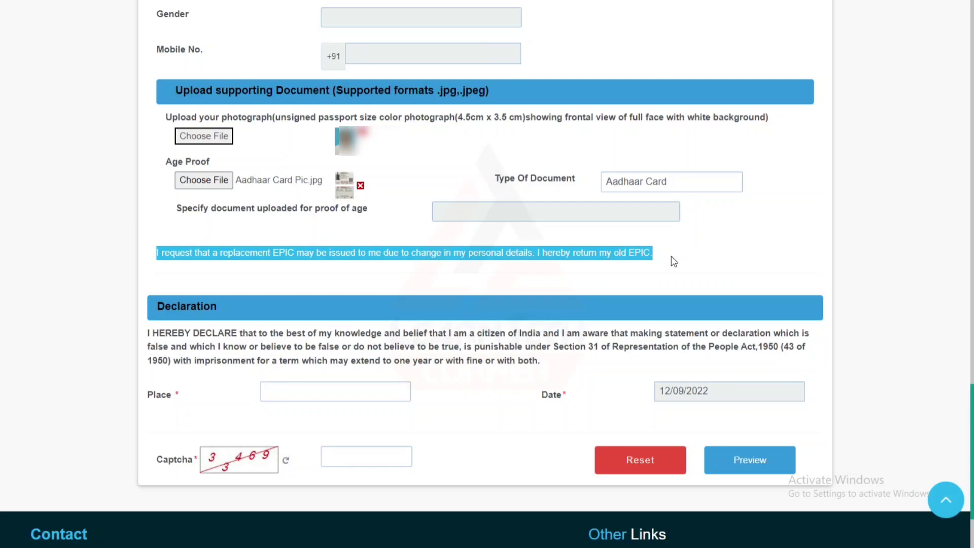
Step: Review the declaration and fill in its Place field
click(671, 256)
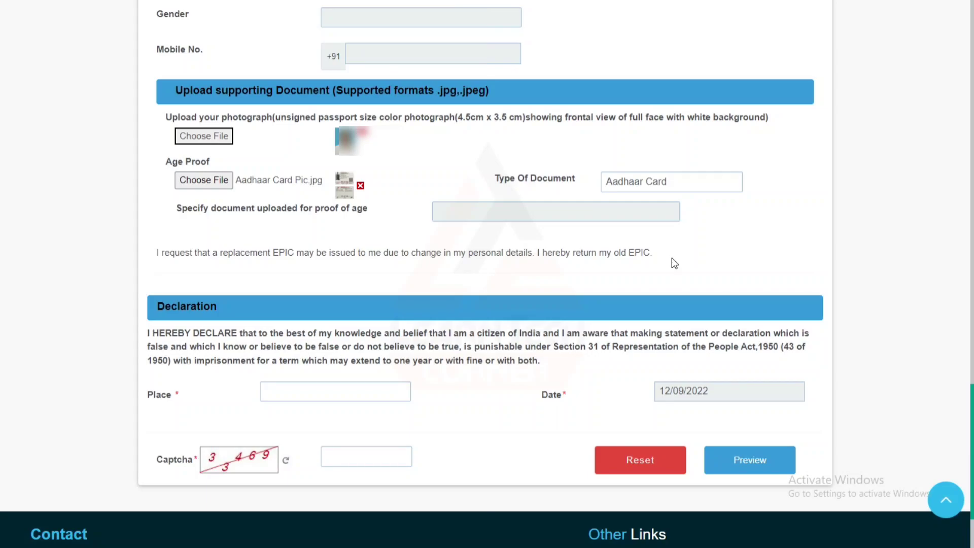
drag(152, 304, 261, 305)
drag(147, 334, 593, 364)
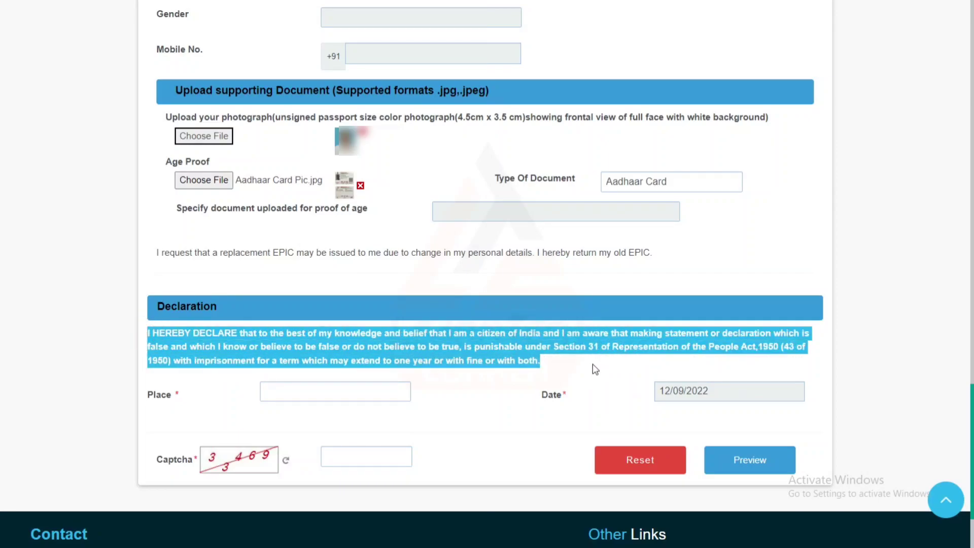
click(592, 363)
drag(655, 390, 722, 396)
click(583, 408)
drag(148, 399, 187, 394)
text(Ha)
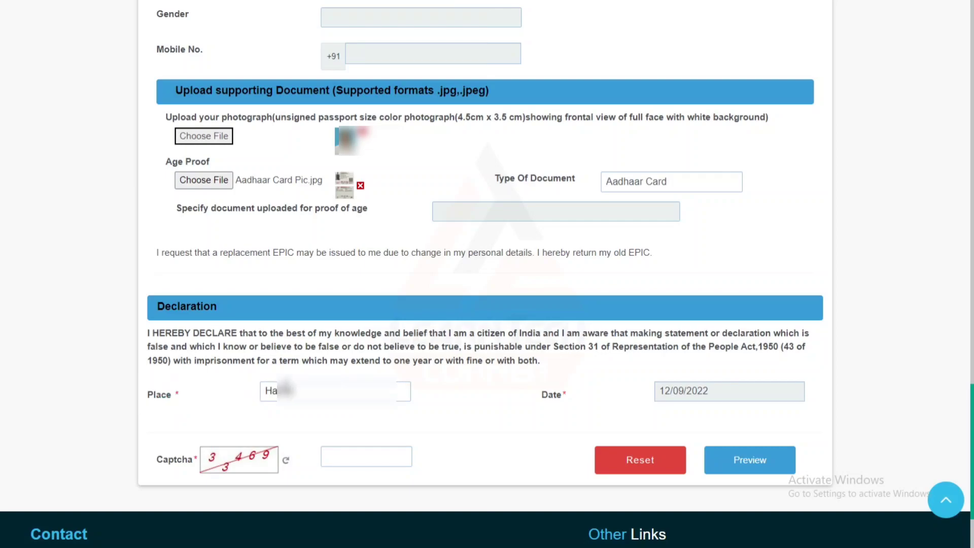
click(421, 405)
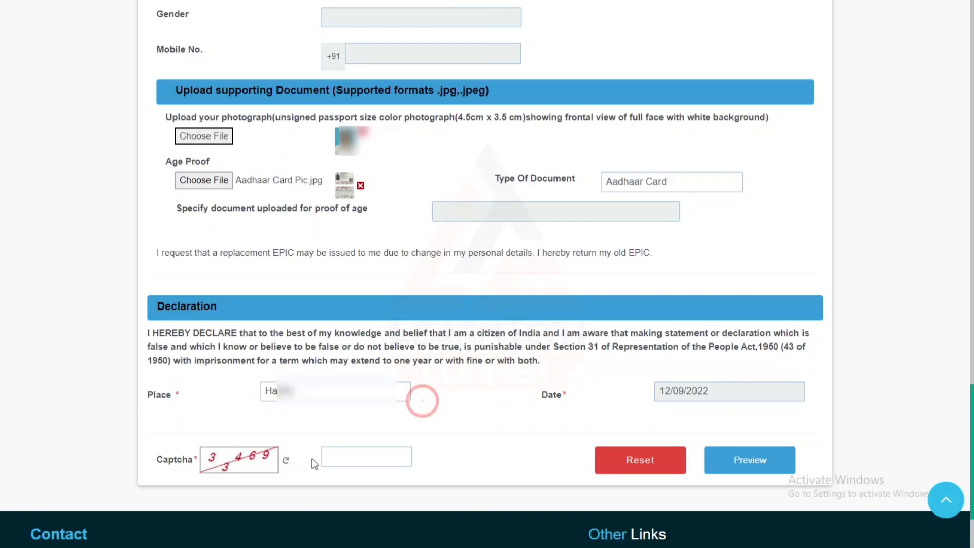
Step: Enter the captcha code and bring up the Form 8 preview
drag(149, 458, 195, 464)
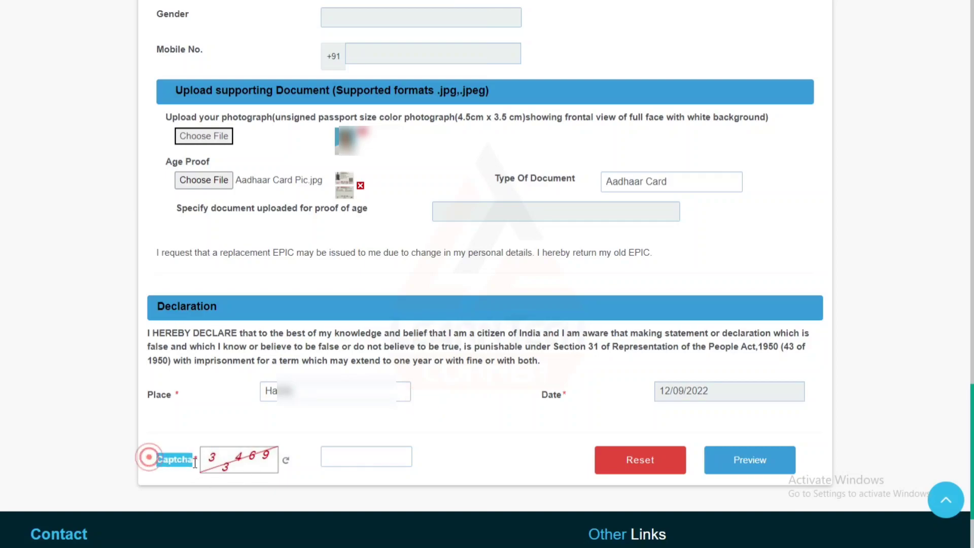
click(332, 456)
text(33469)
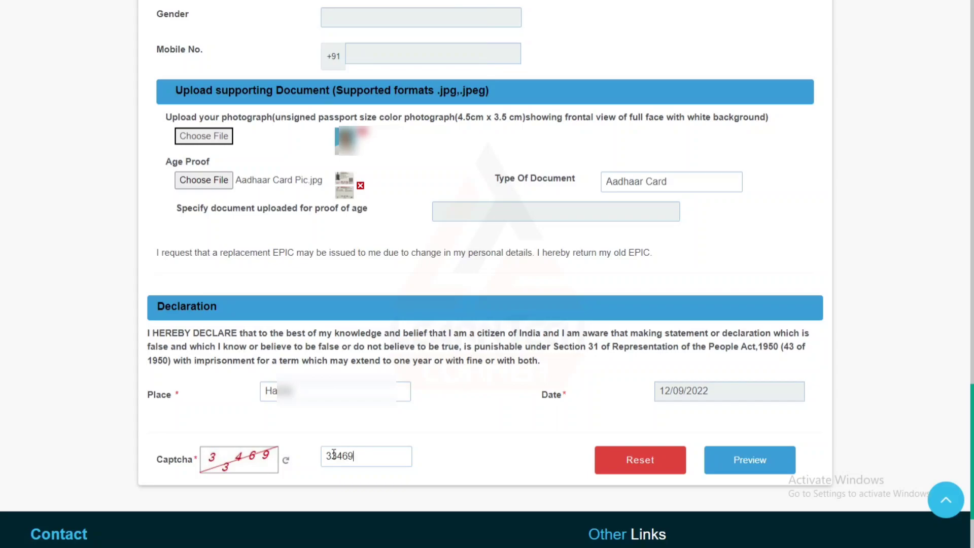
click(751, 464)
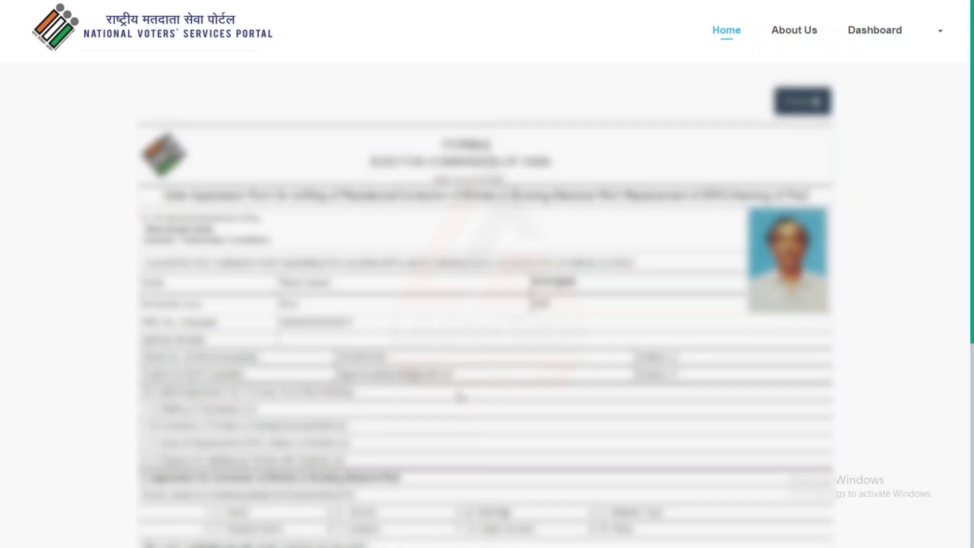
Step: Save the Form 8 preview as a printout via Chrome's print dialog, then submit the application
scroll(461, 397, down, 3)
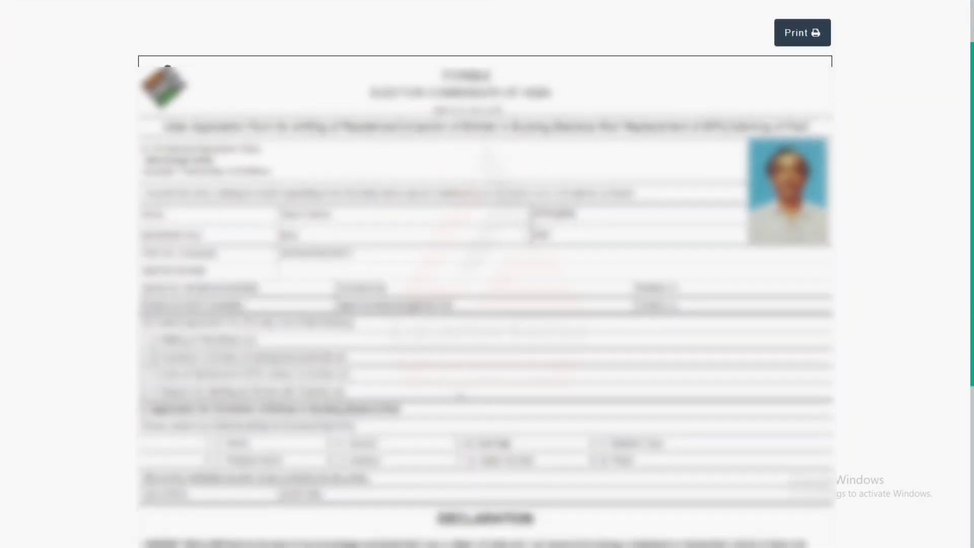
scroll(487, 304, down, 1)
scroll(487, 305, up, 4)
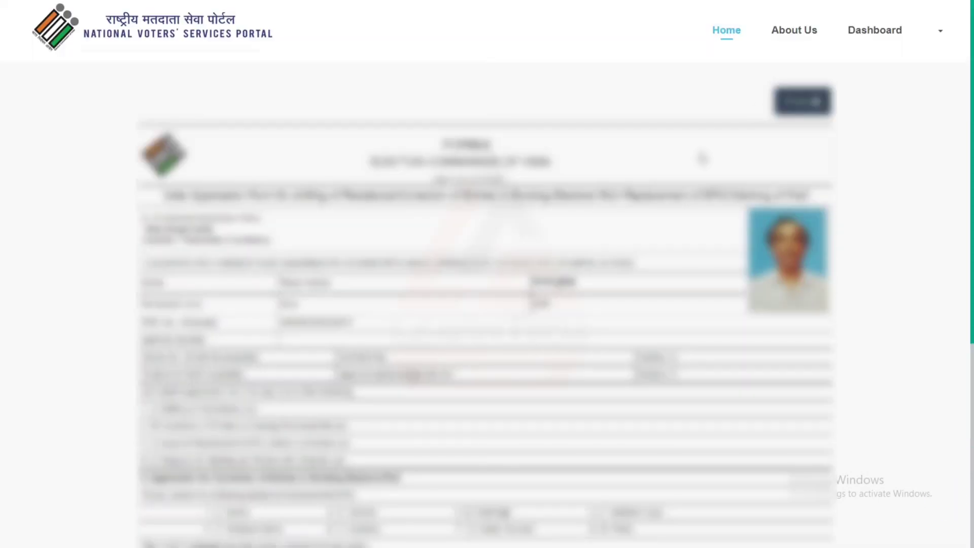
click(803, 102)
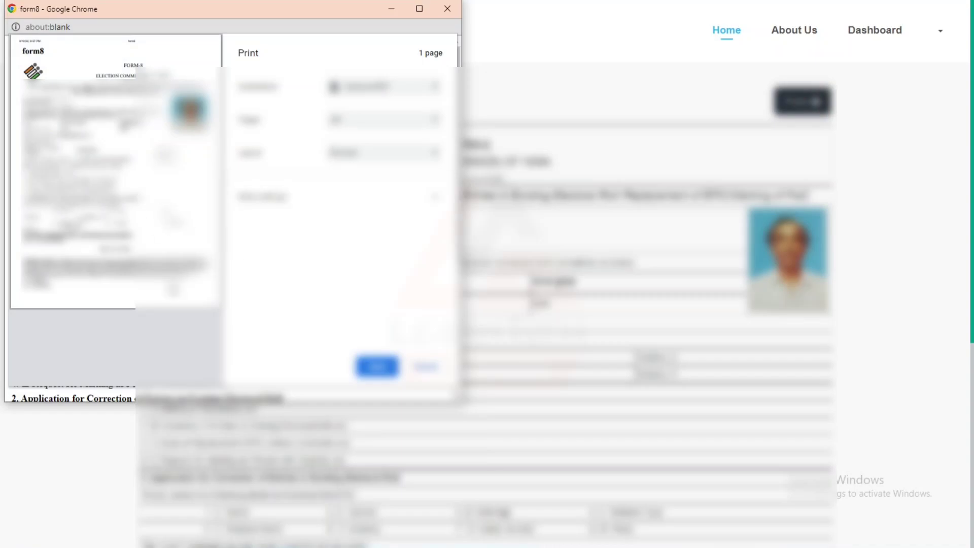
click(386, 369)
scroll(608, 304, down, 10)
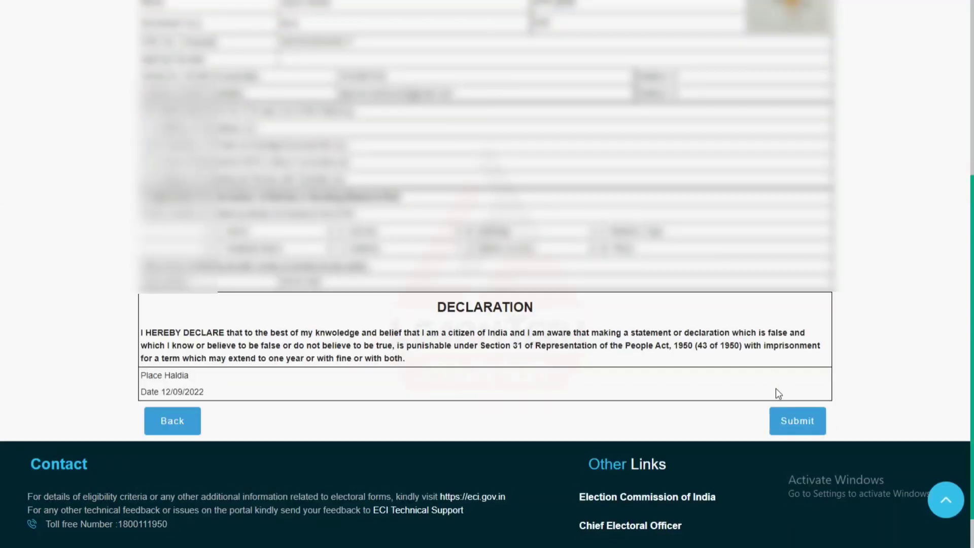
click(796, 427)
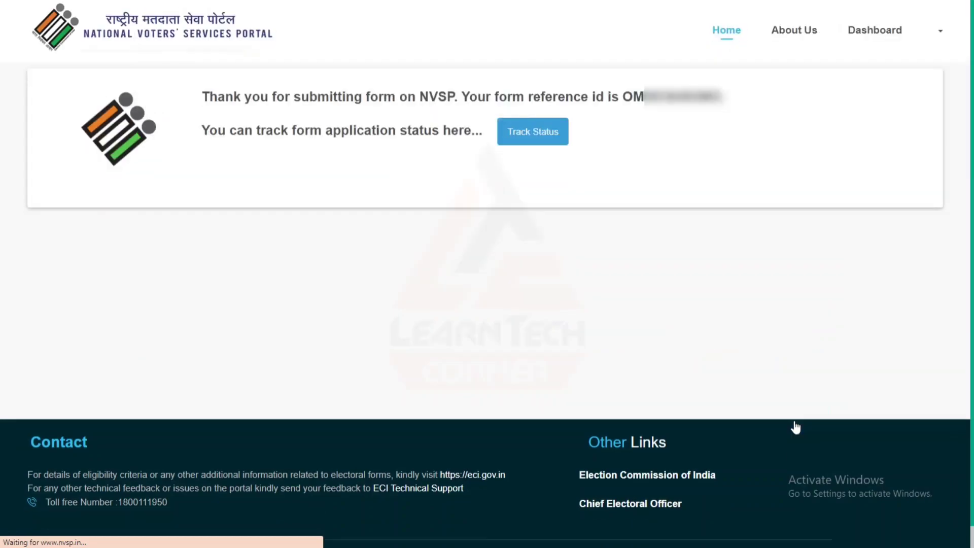
Step: Highlight the confirmation message with the form reference ID, then return to the portal home page
drag(200, 96, 756, 103)
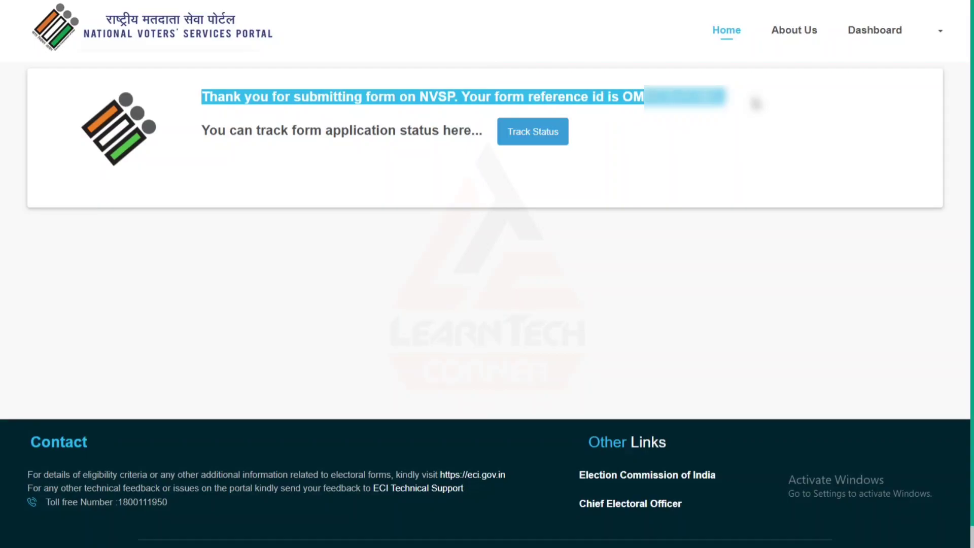
click(726, 30)
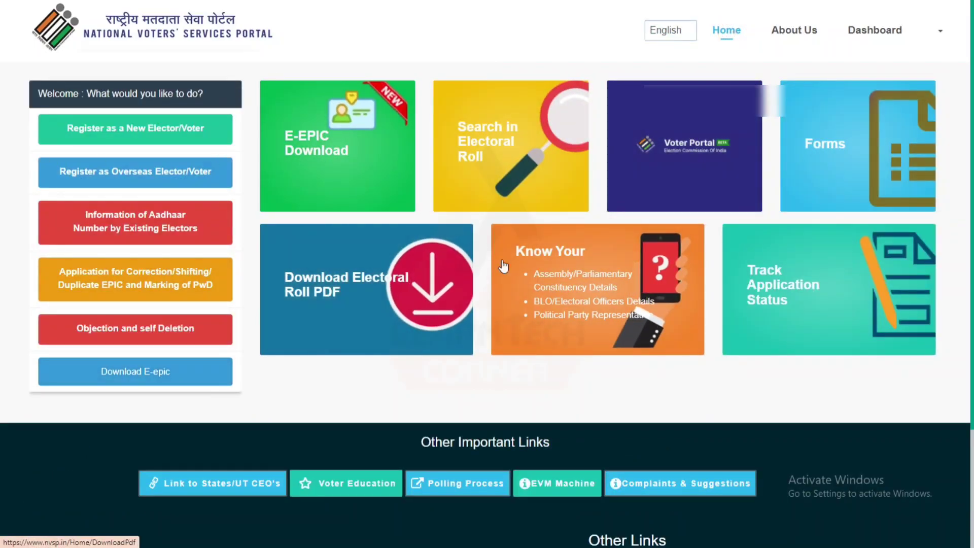
Step: Open the Online Application Status tracking page from the home page tiles
click(767, 307)
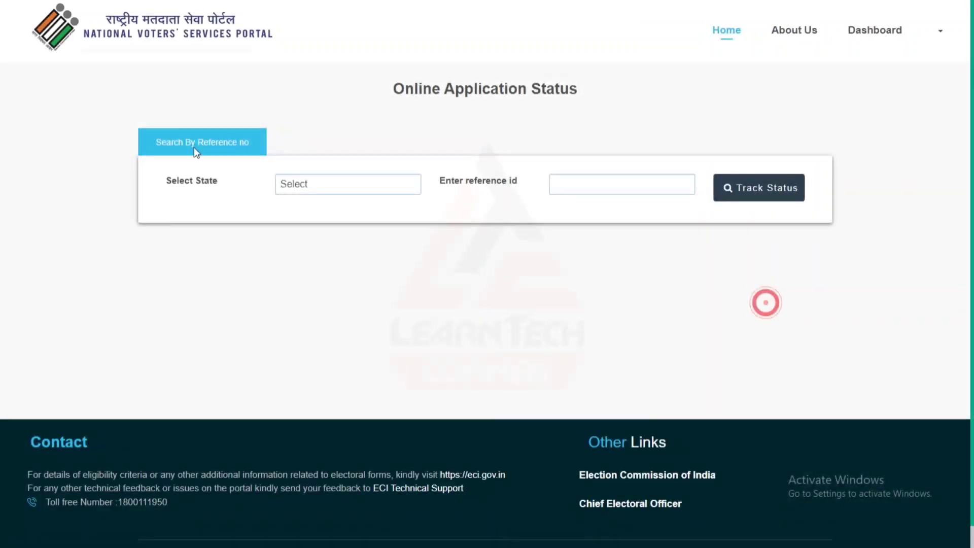
drag(163, 184, 282, 182)
click(226, 180)
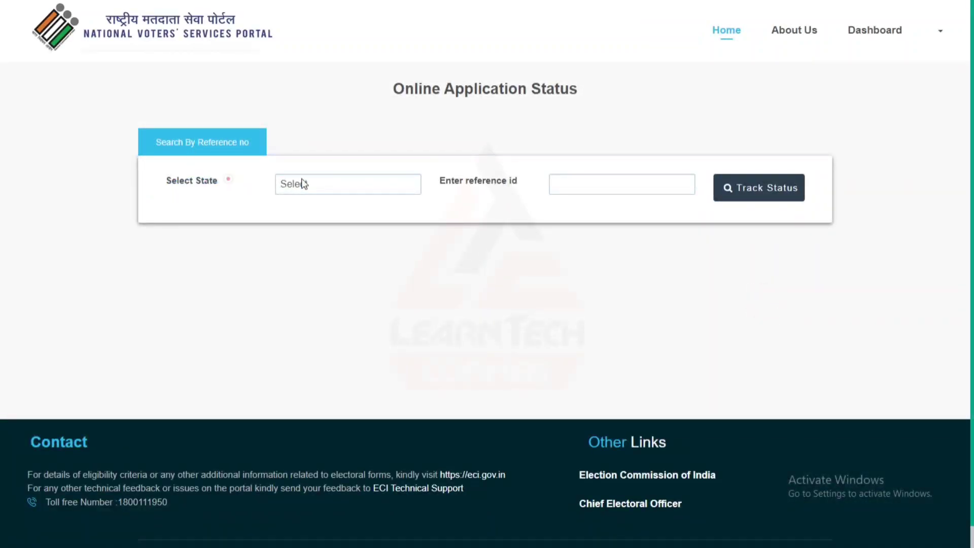
drag(392, 86, 584, 105)
click(583, 105)
drag(169, 185, 243, 189)
click(243, 188)
Step: Select West Bengal as the state and begin entering the form's reference ID
click(293, 183)
scroll(335, 431, down, 6)
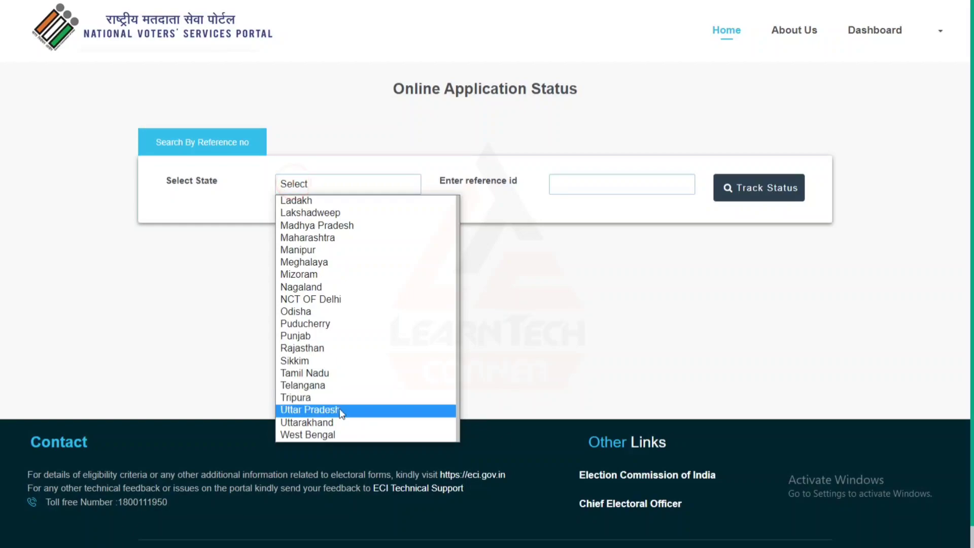
click(322, 431)
click(567, 304)
click(553, 180)
text(0M)
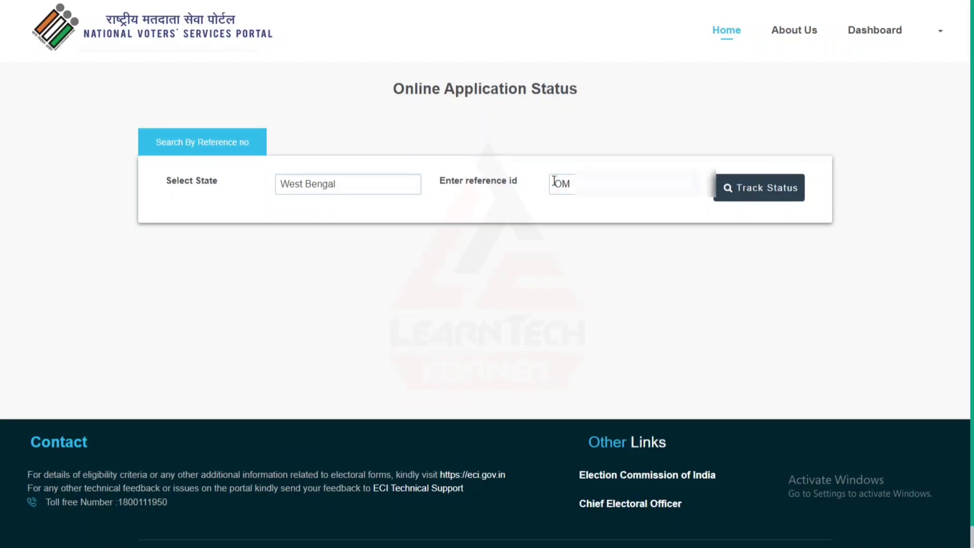
text(H2024)
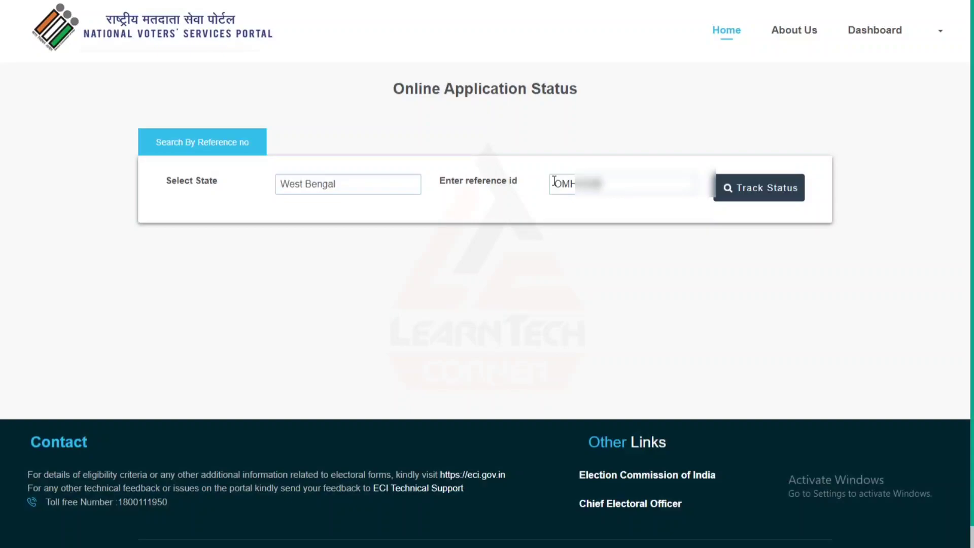